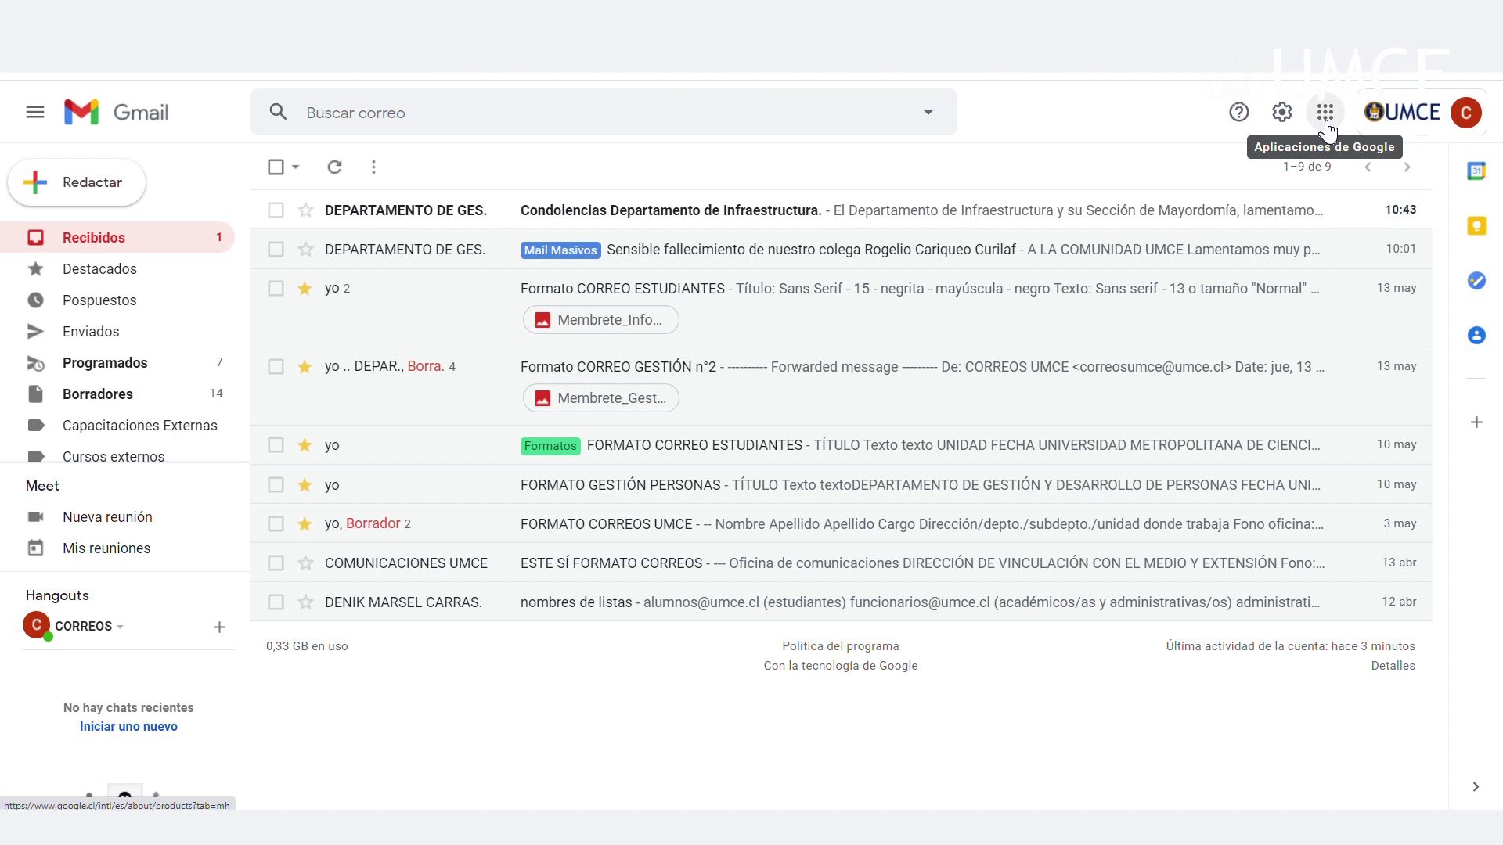
- Rearrange the Google apps launcher so its first six entries read Contactos, Calendar, Drive, Cuenta, Documentos and Gmail
left_click(1326, 125)
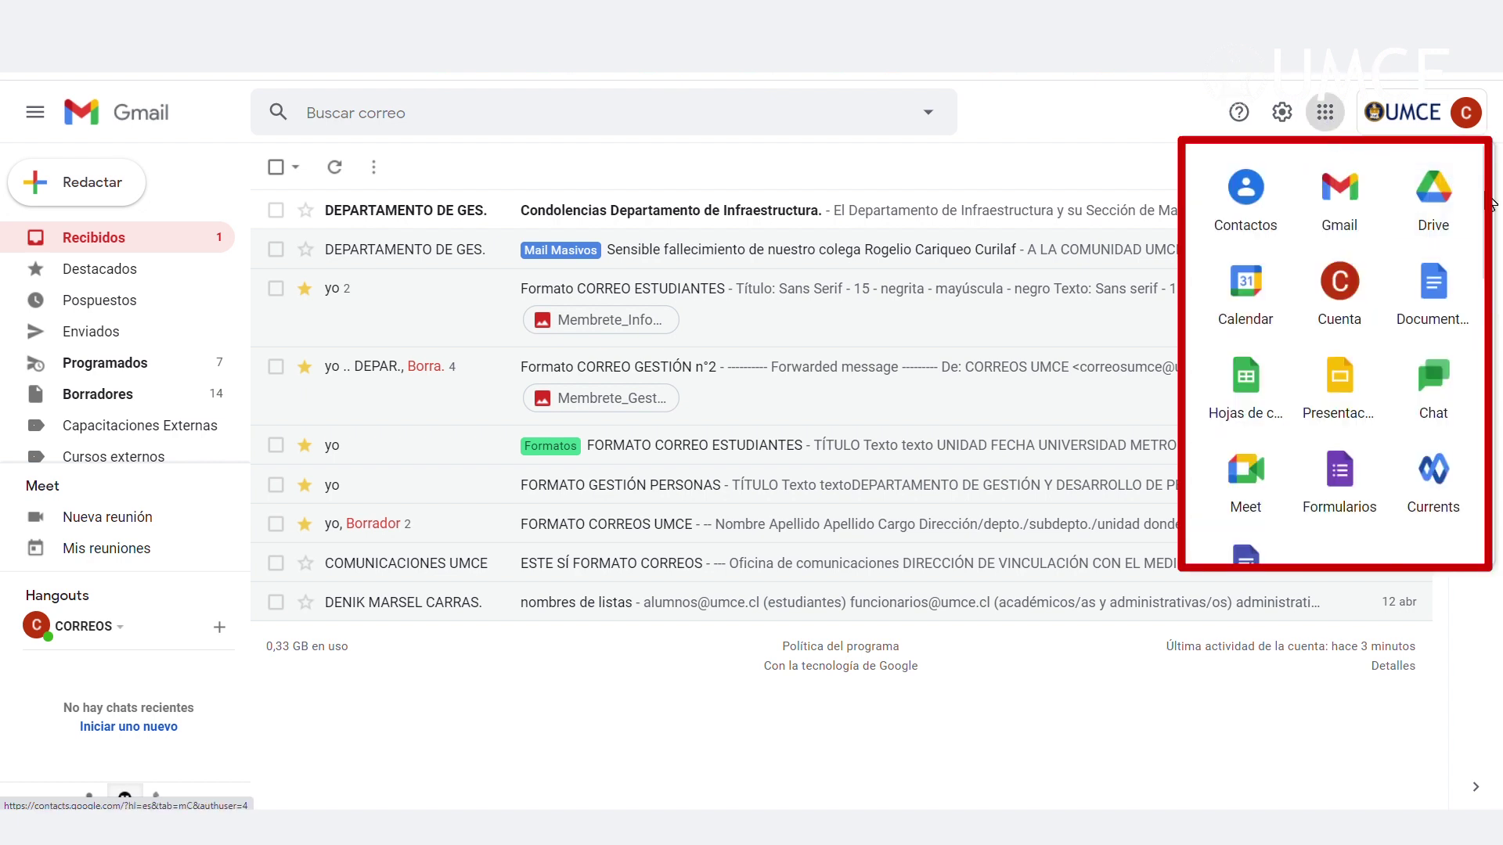
scroll(1487, 223, "down", 2)
left_click_drag(1491, 229, 1454, 176)
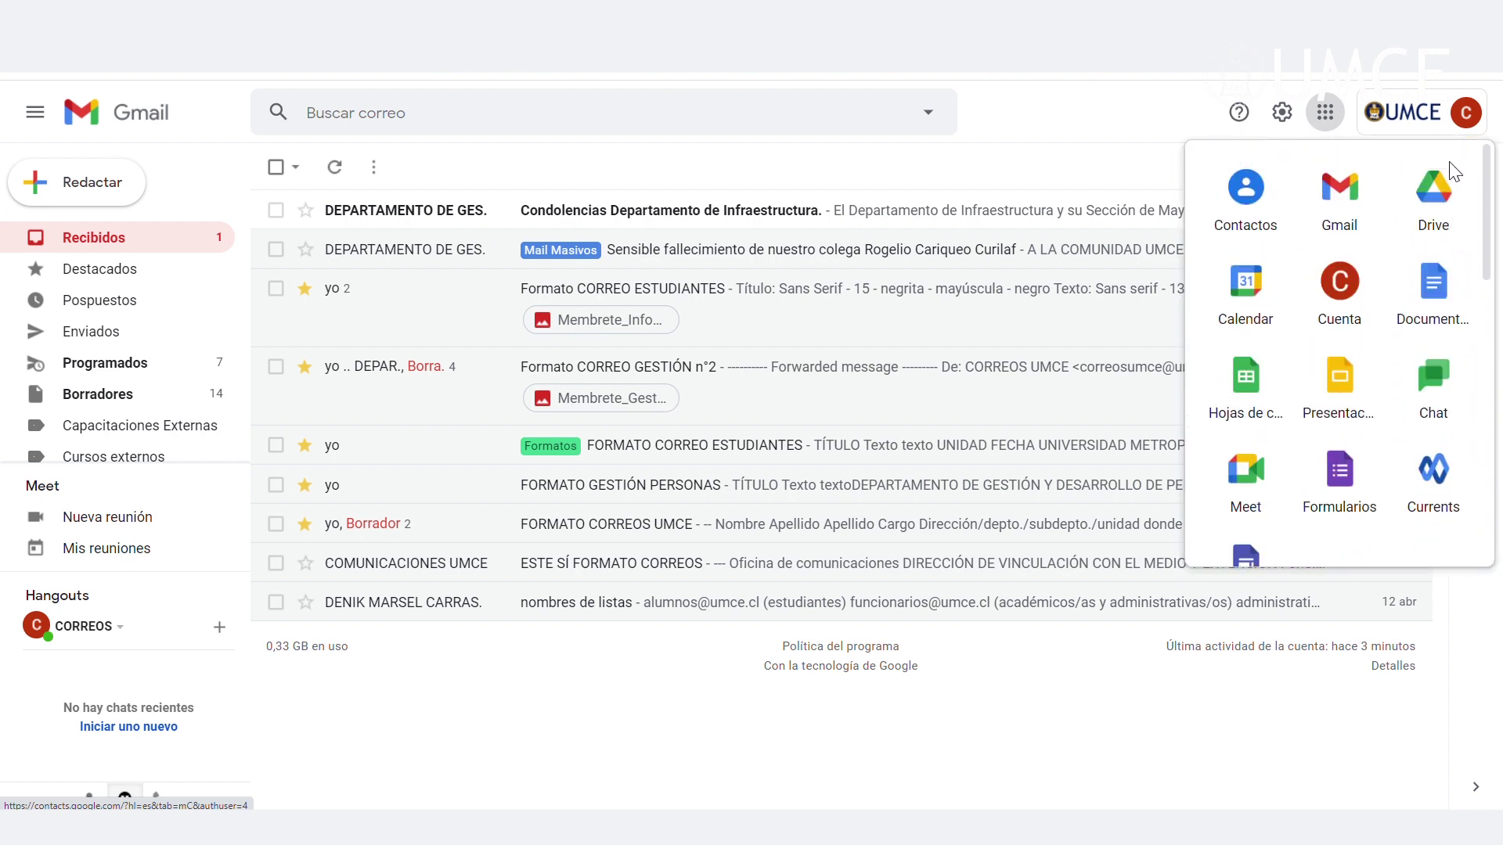
left_click_drag(1339, 196, 1335, 293)
left_click_drag(1462, 303, 1358, 206)
left_click_drag(1248, 295, 1424, 235)
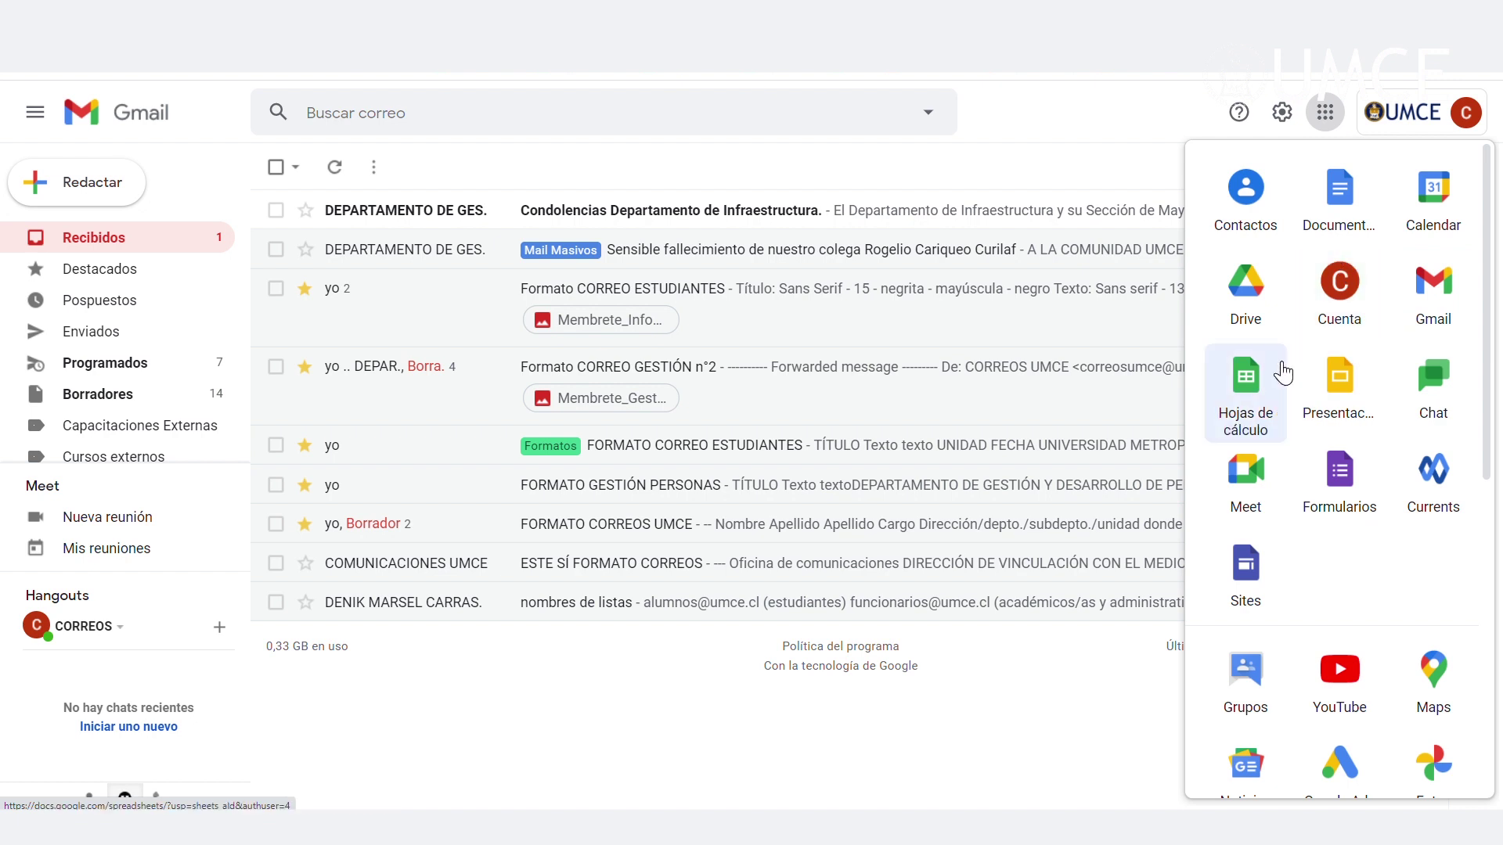
mouse_move(1246, 192)
left_mouse_down()
mouse_move(1282, 208)
mouse_move(1305, 580)
mouse_move(1241, 591)
mouse_move(1340, 403)
mouse_move(1348, 231)
mouse_move(1248, 188)
left_mouse_up()
left_click_drag(1323, 229, 1340, 296)
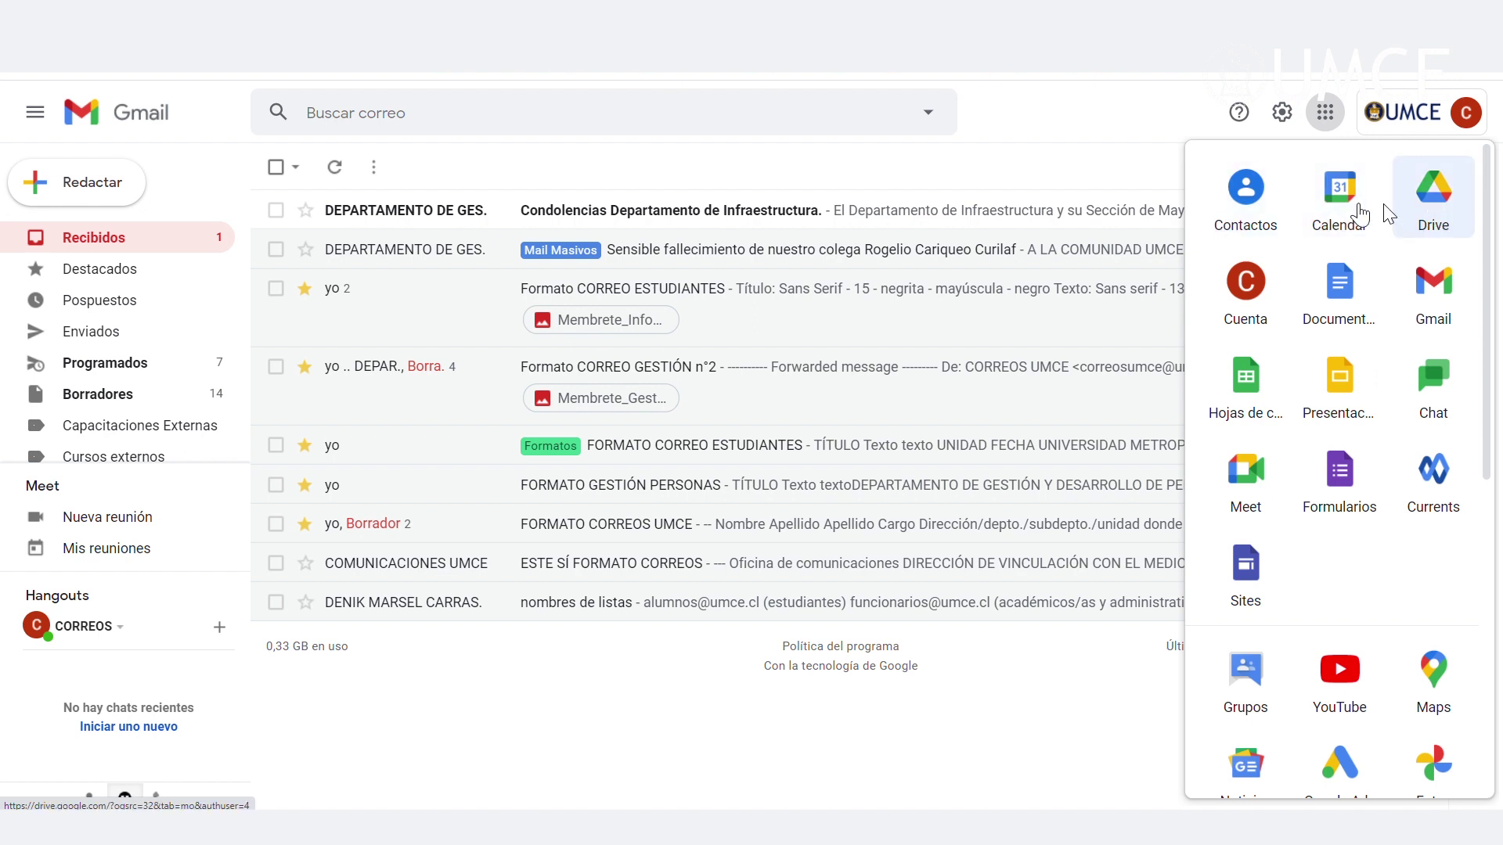
- Reopen the Google apps launcher and switch to Contactos
left_click(1340, 119)
left_click(1325, 124)
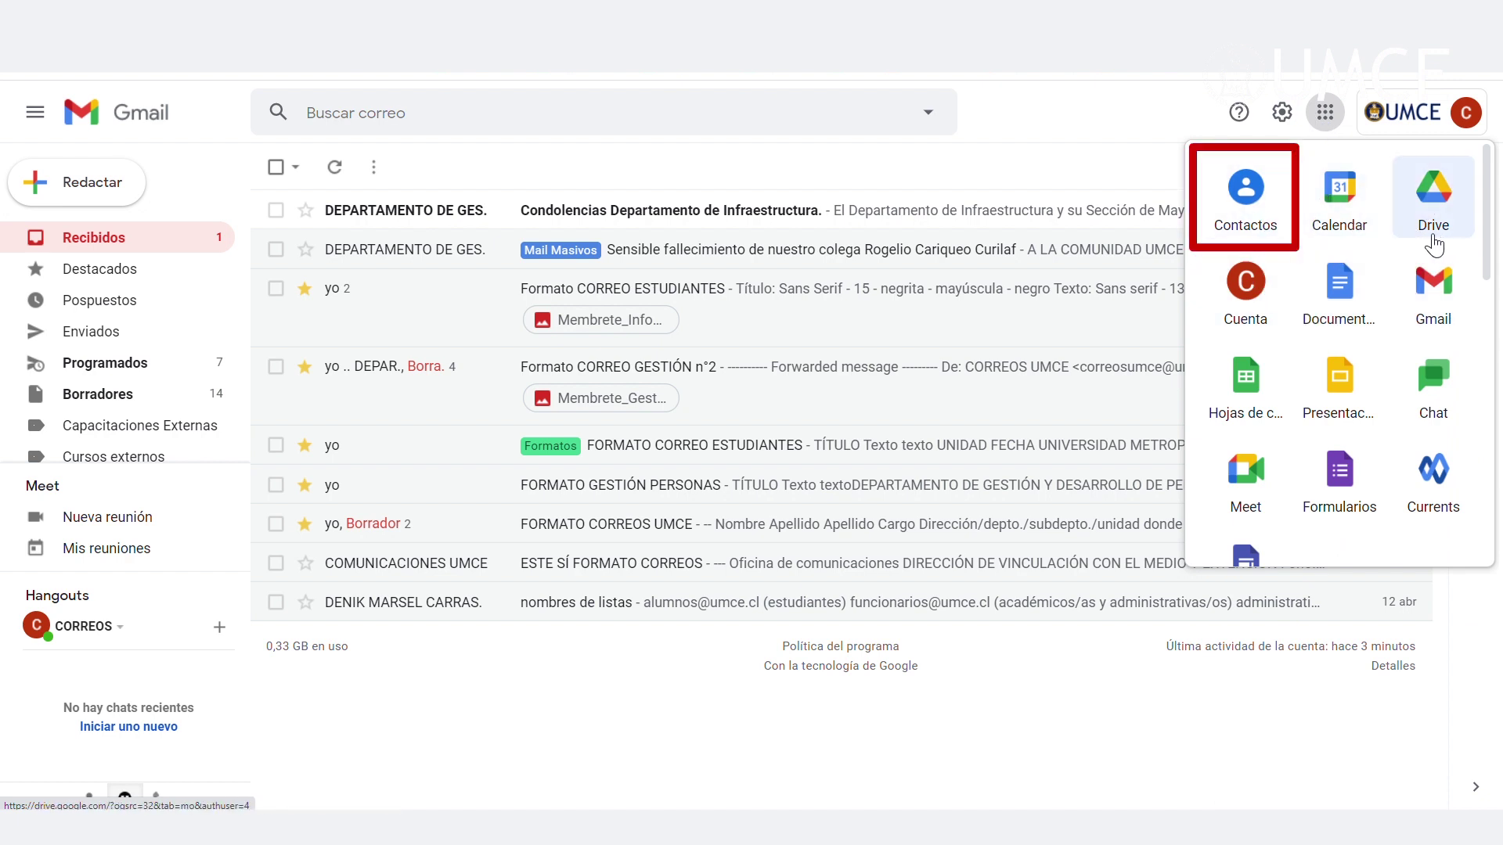
left_click(1253, 203)
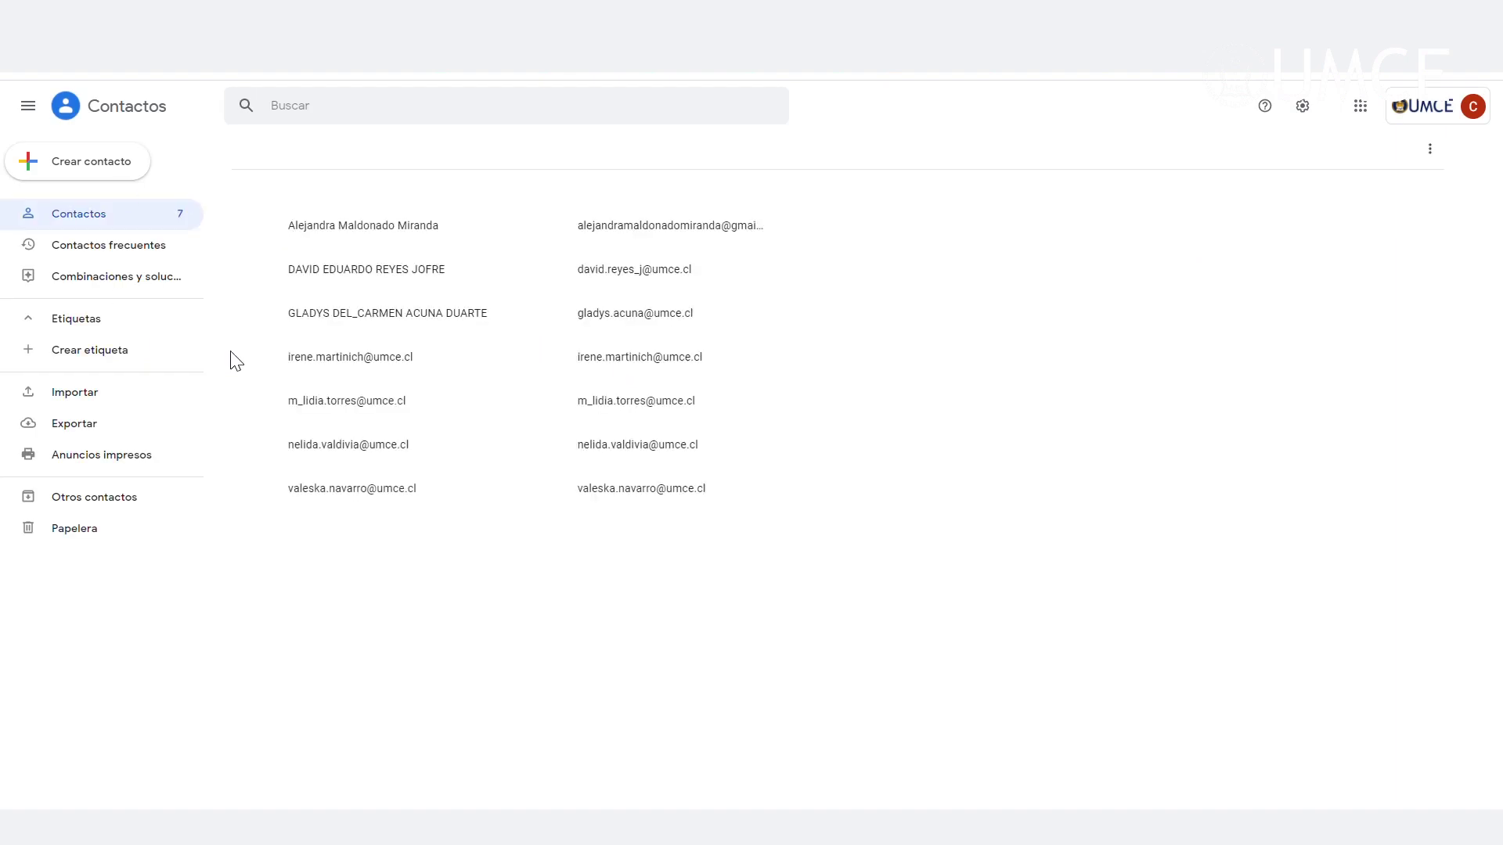
- Open the frequent contacts and look through the whole list for people to group
left_click(94, 247)
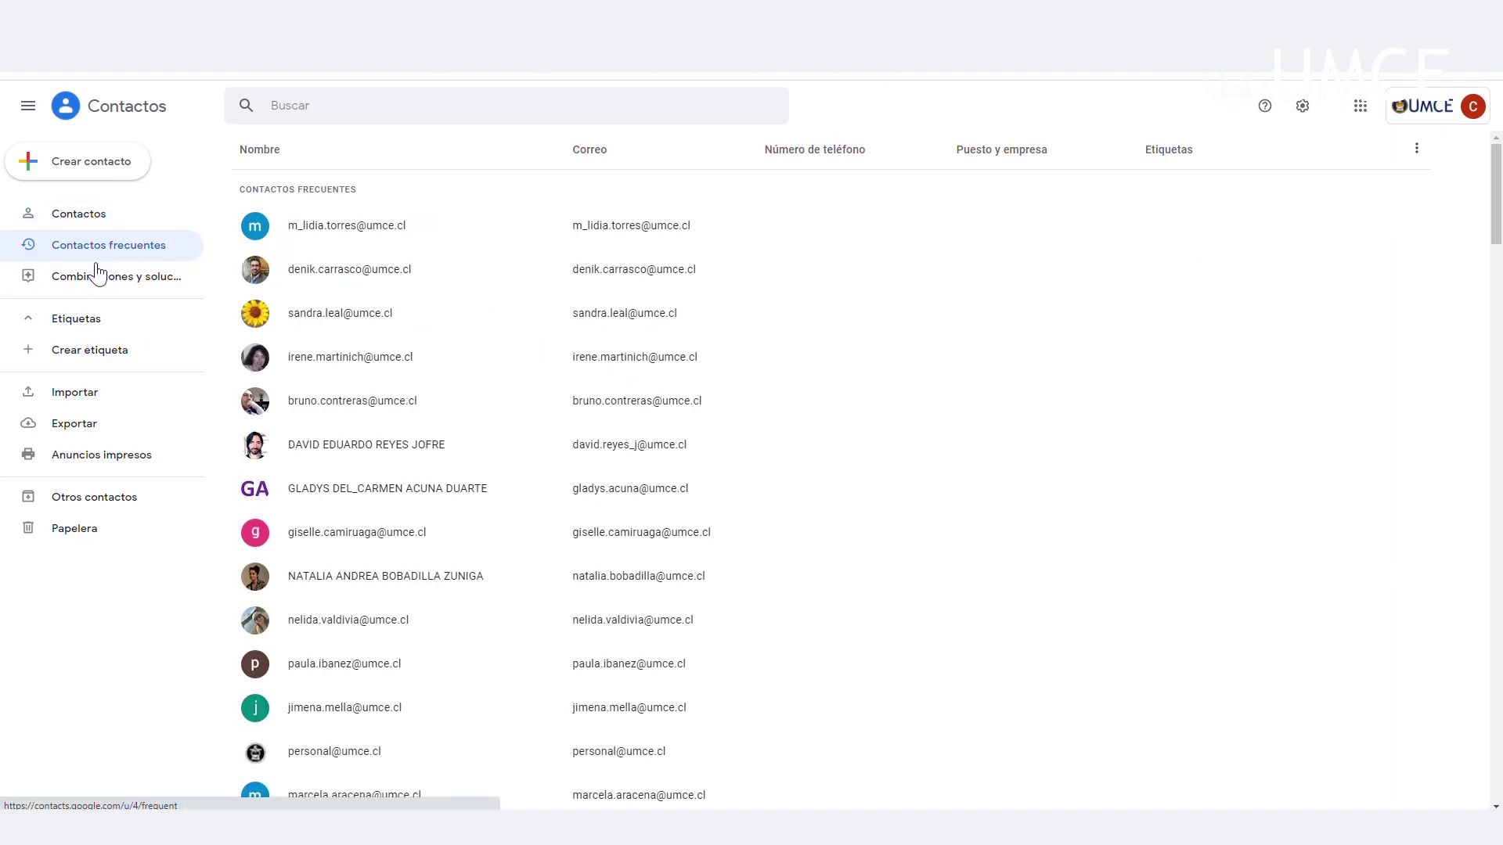
scroll(423, 560, "down", 12)
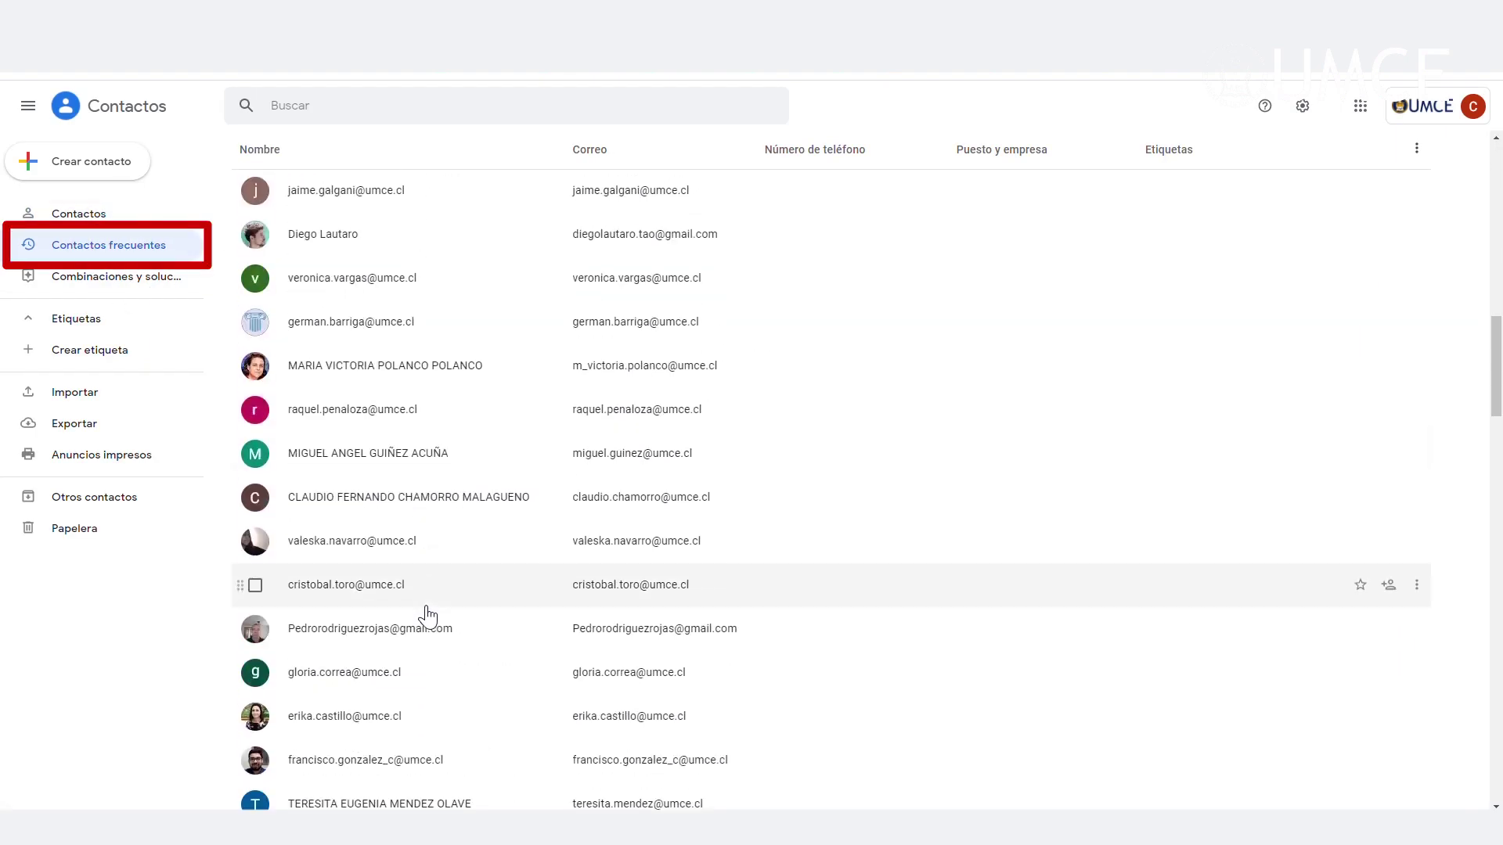
scroll(427, 616, "down", 6)
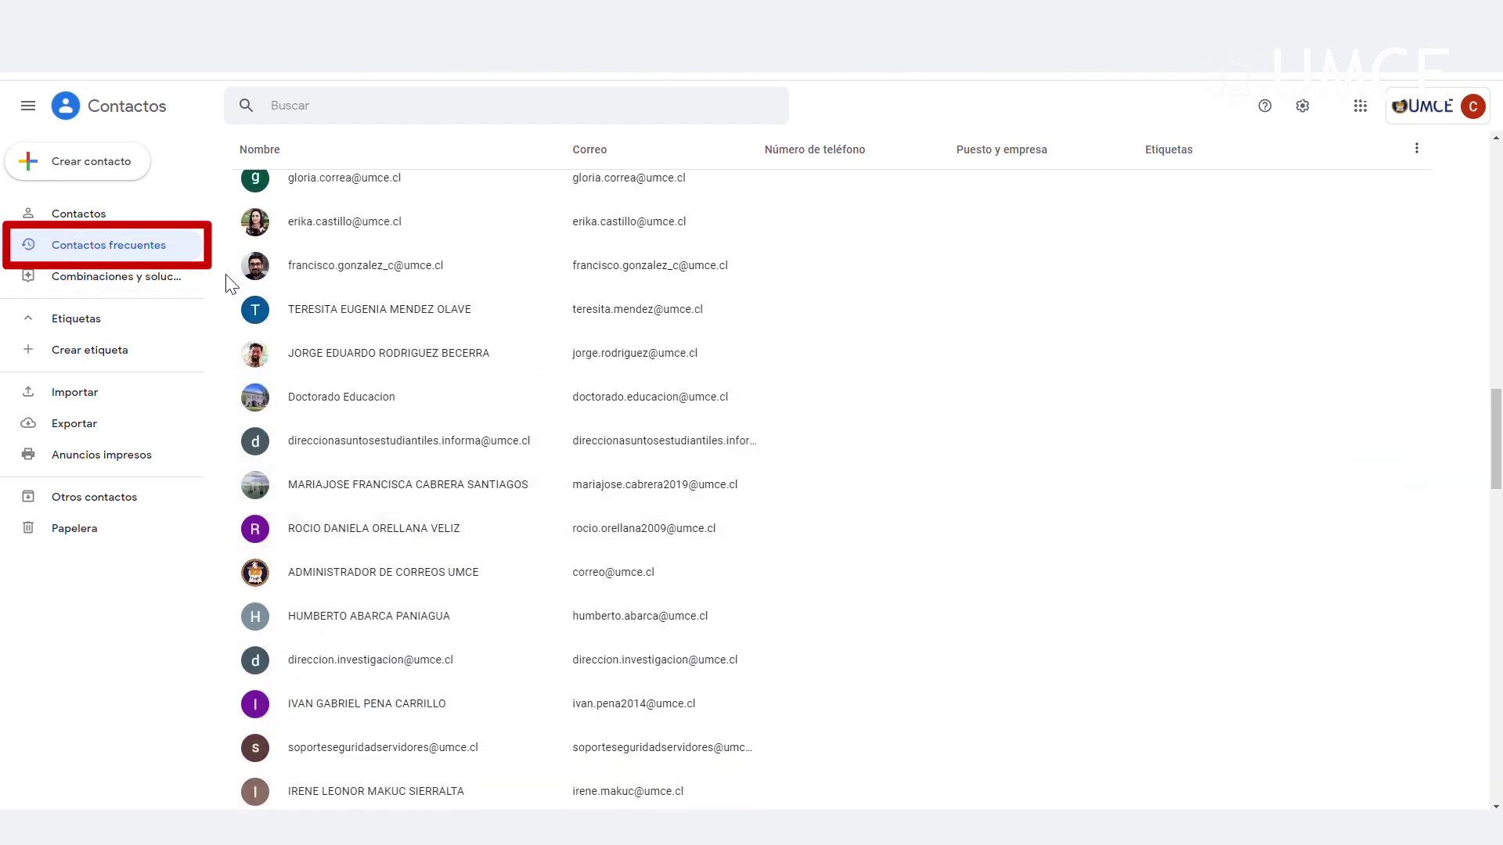
scroll(403, 576, "down", 10)
scroll(359, 614, "down", 9)
scroll(360, 614, "down", 4)
scroll(383, 650, "up", 3)
scroll(375, 638, "up", 15)
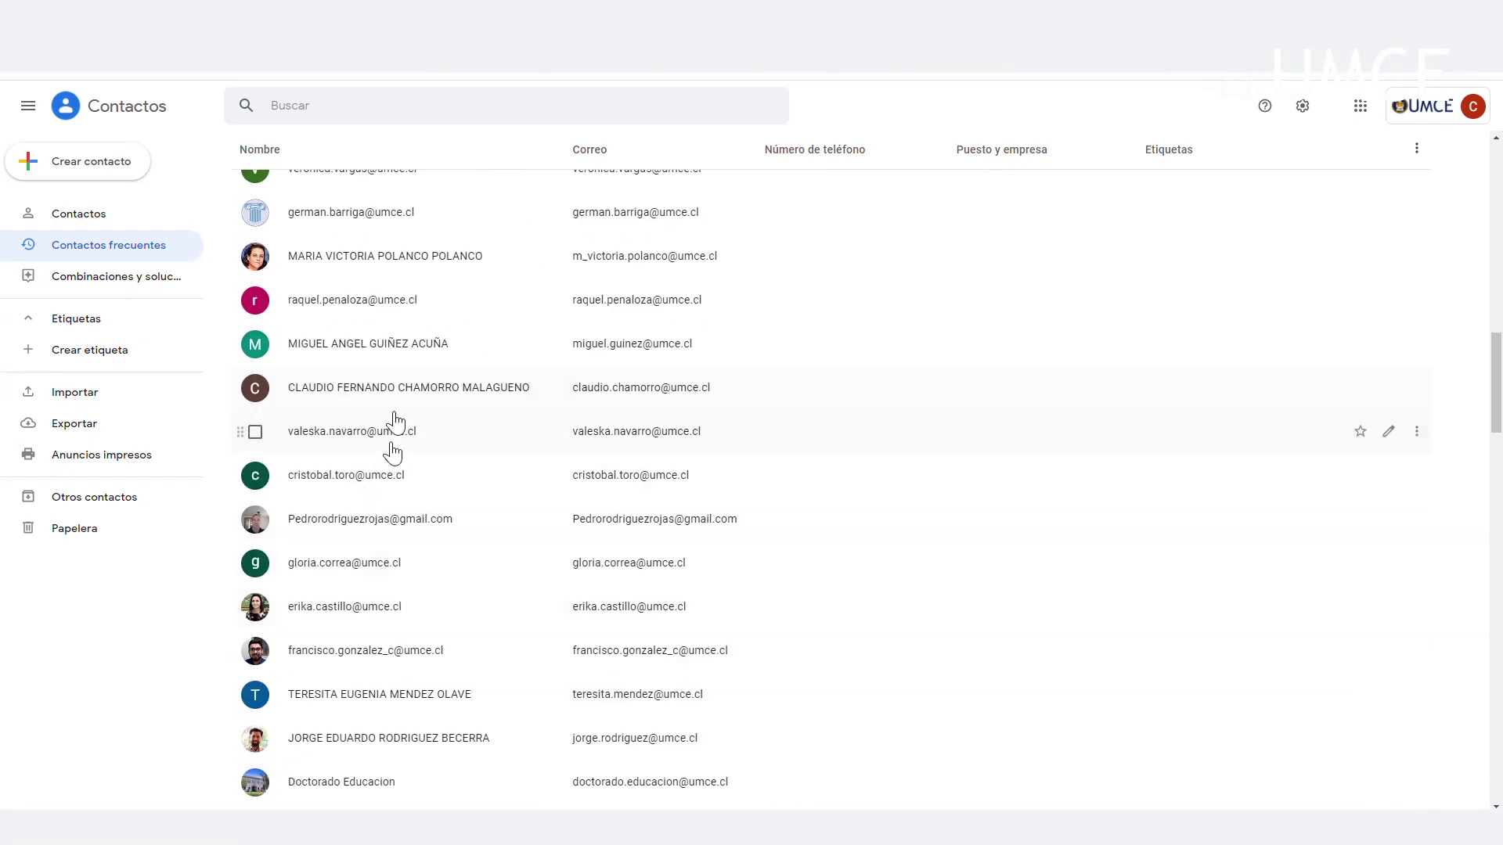
scroll(391, 470, "up", 7)
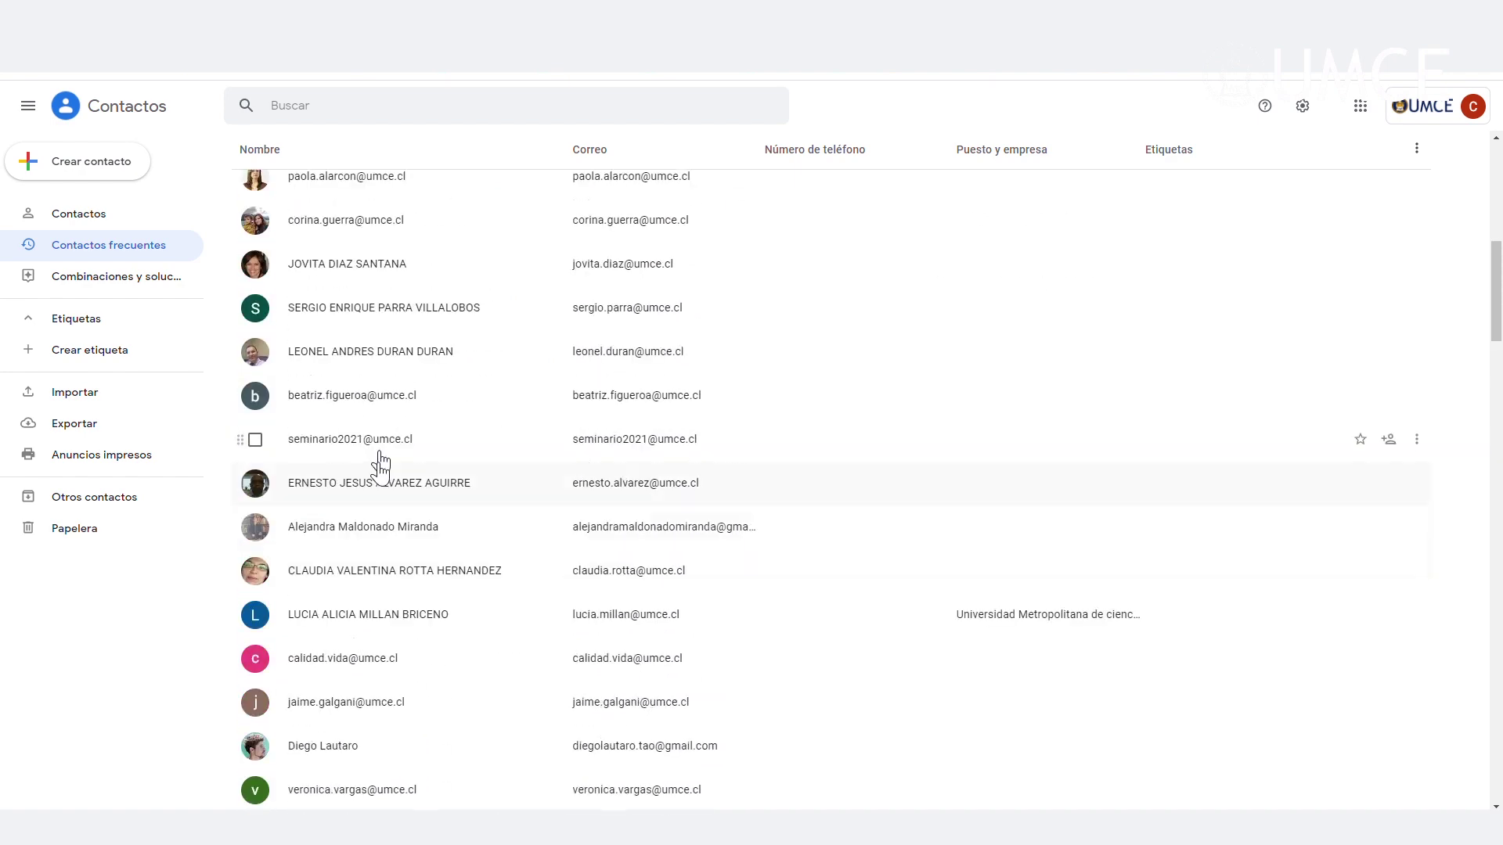
scroll(381, 466, "up", 8)
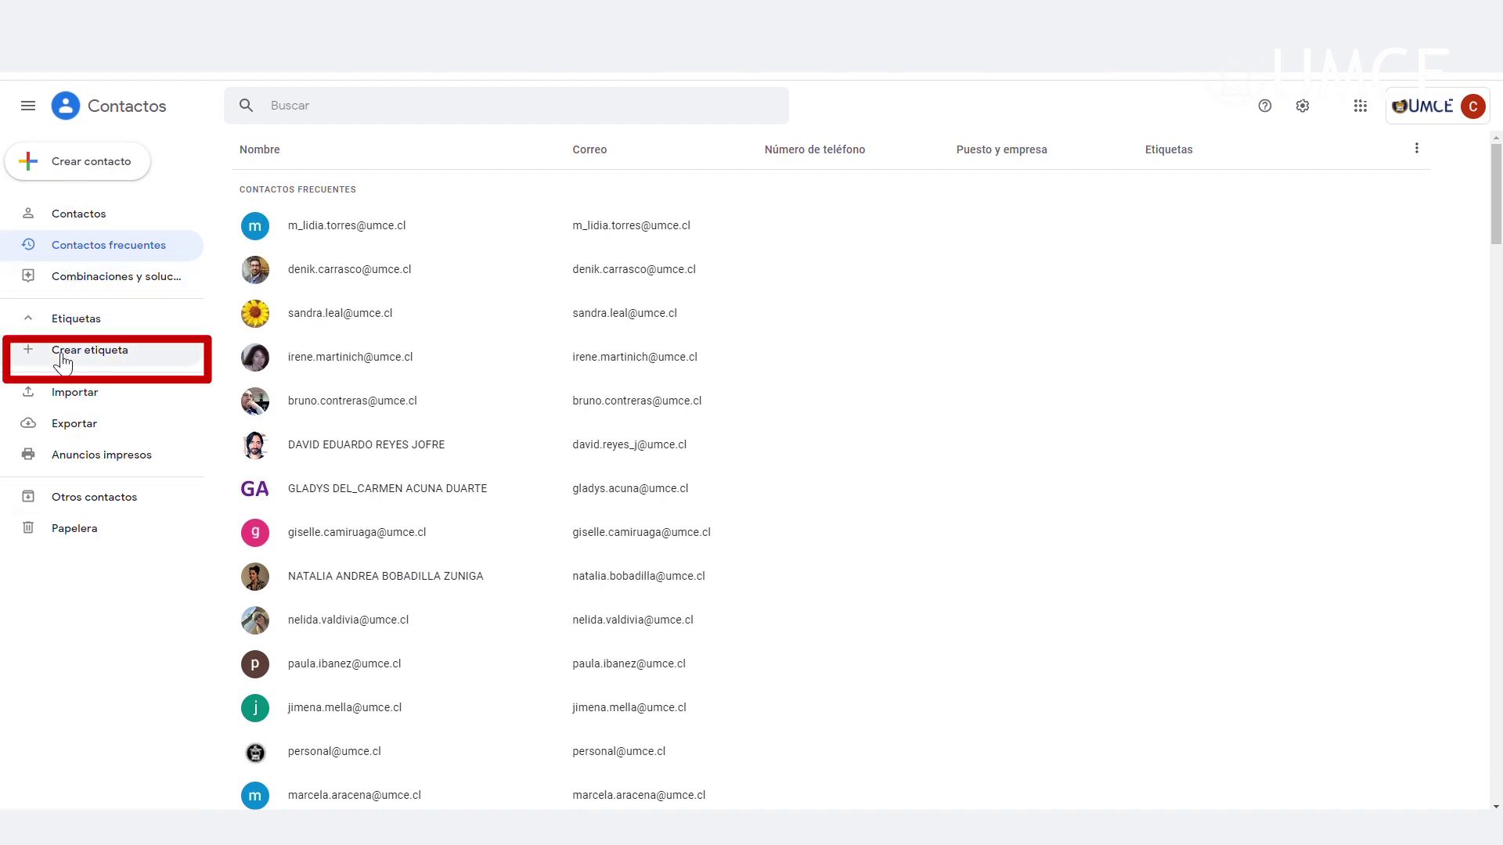
- Create a contact label named "Grupo de Trabajo"
left_click(97, 360)
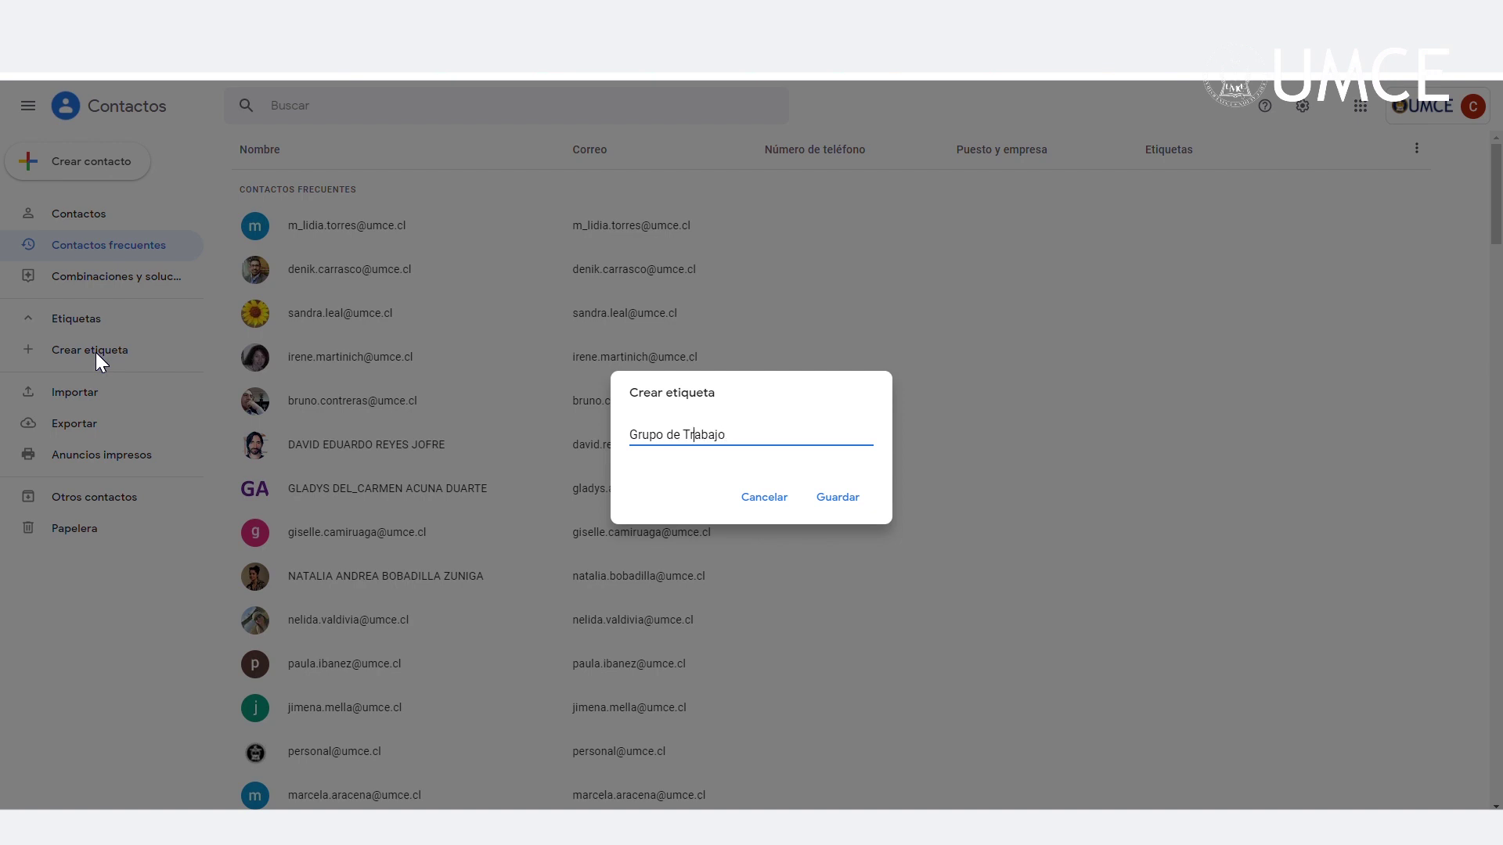
left_click(838, 498)
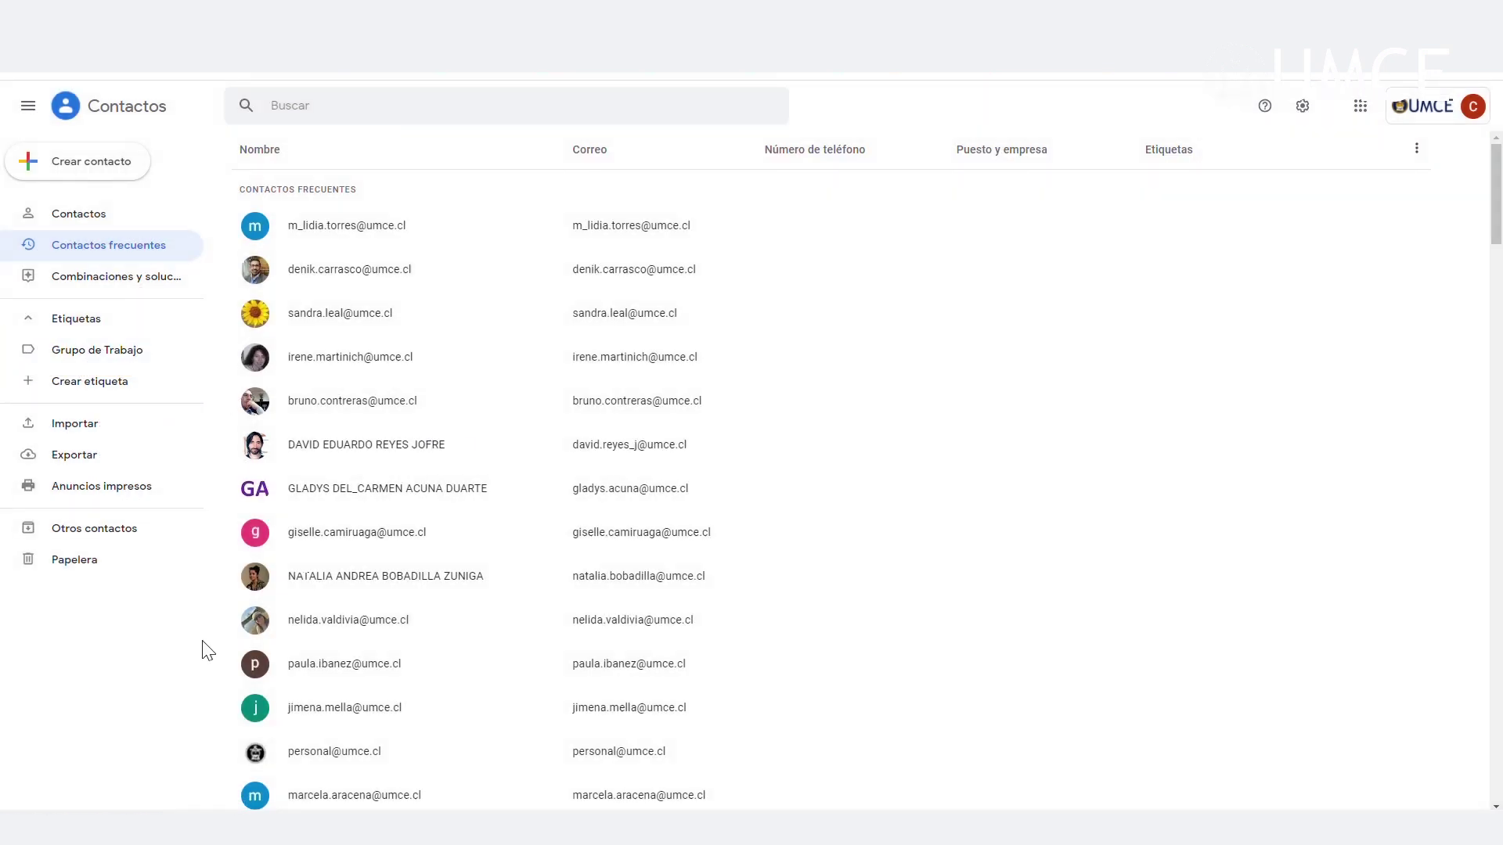
- Assign eight contacts from the frequent contacts list to the Grupo de Trabajo label, one after another
scroll(329, 540, "down", 1)
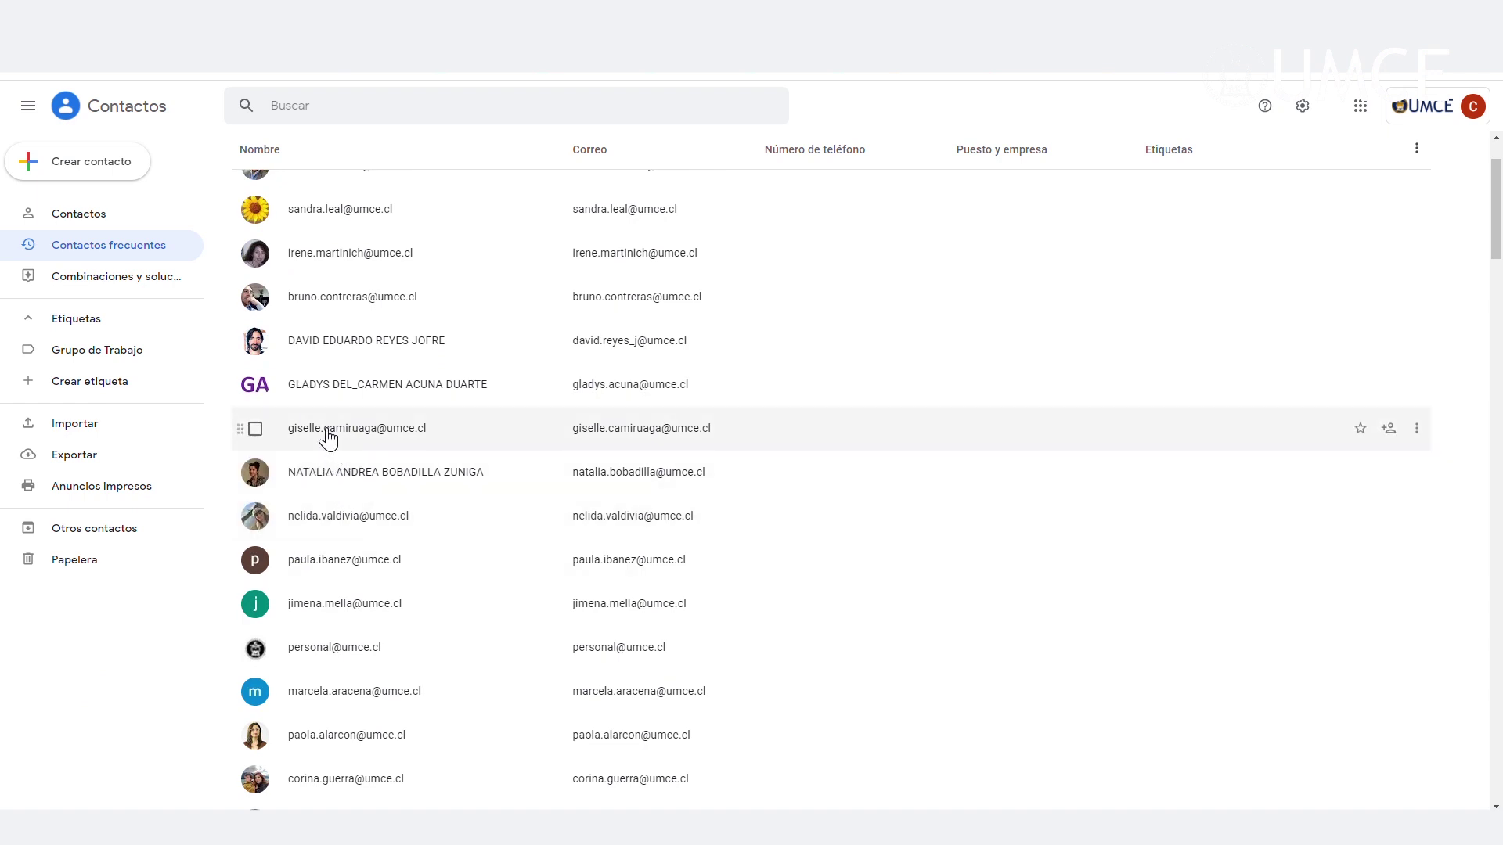
left_click_drag(327, 439, 111, 356)
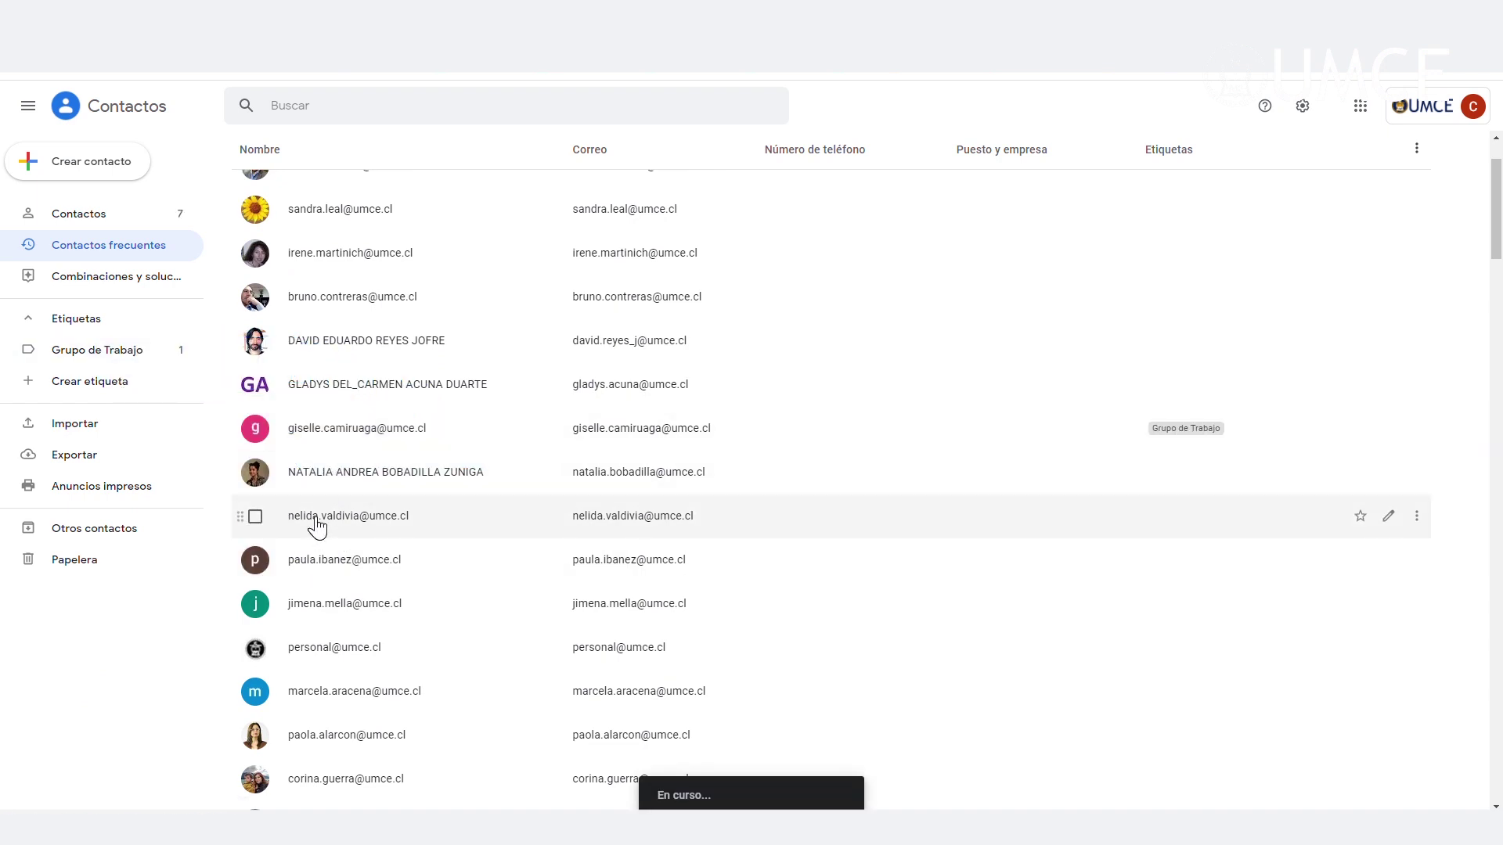
left_click_drag(328, 564, 112, 354)
left_click_drag(325, 657, 113, 353)
scroll(349, 577, "down", 5)
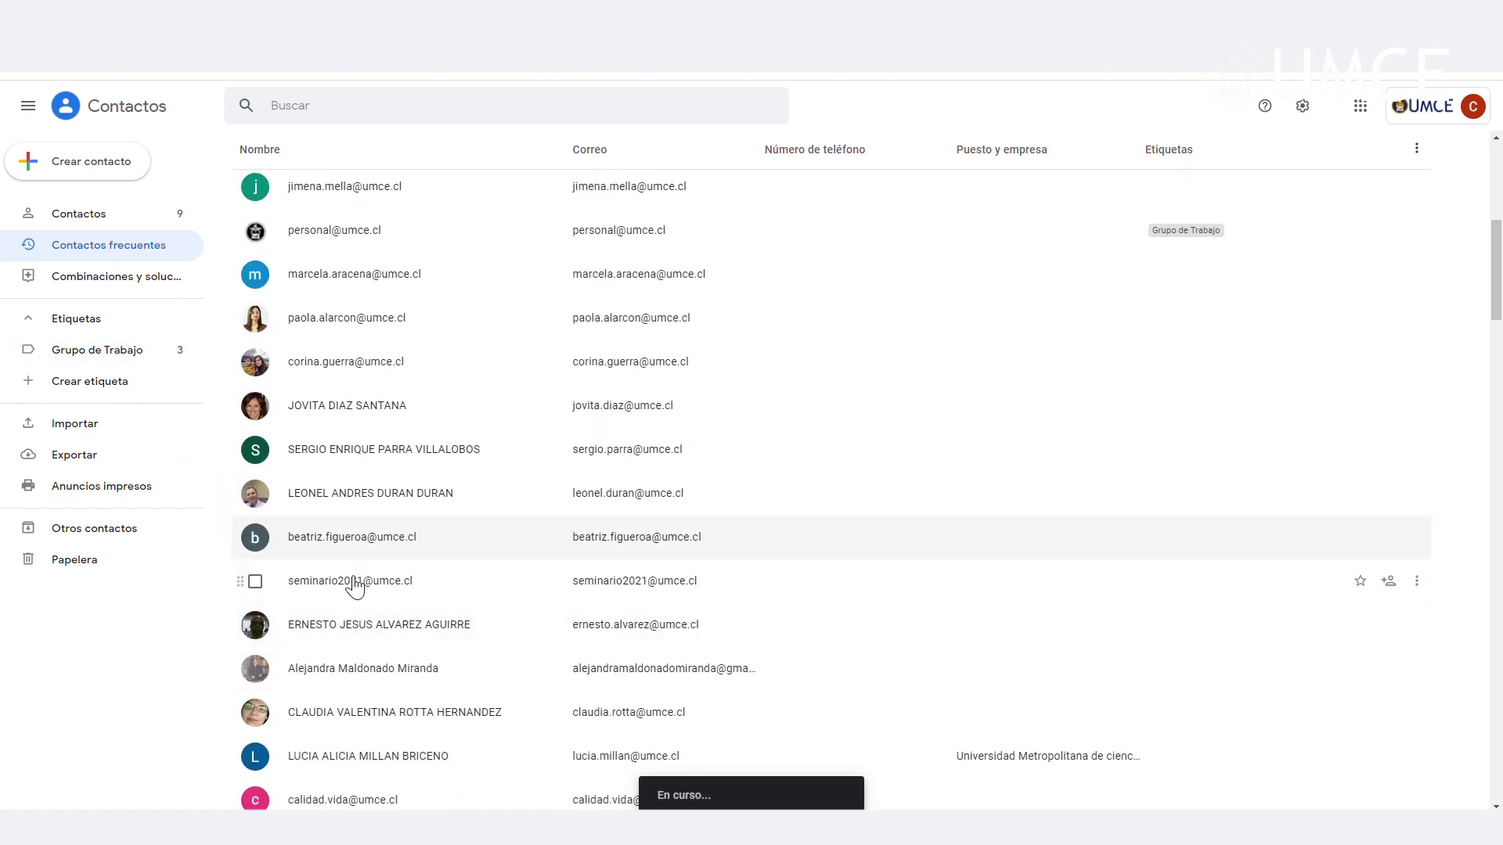
left_click_drag(352, 589, 114, 352)
left_click_drag(249, 665, 118, 349)
left_click_drag(351, 724, 117, 350)
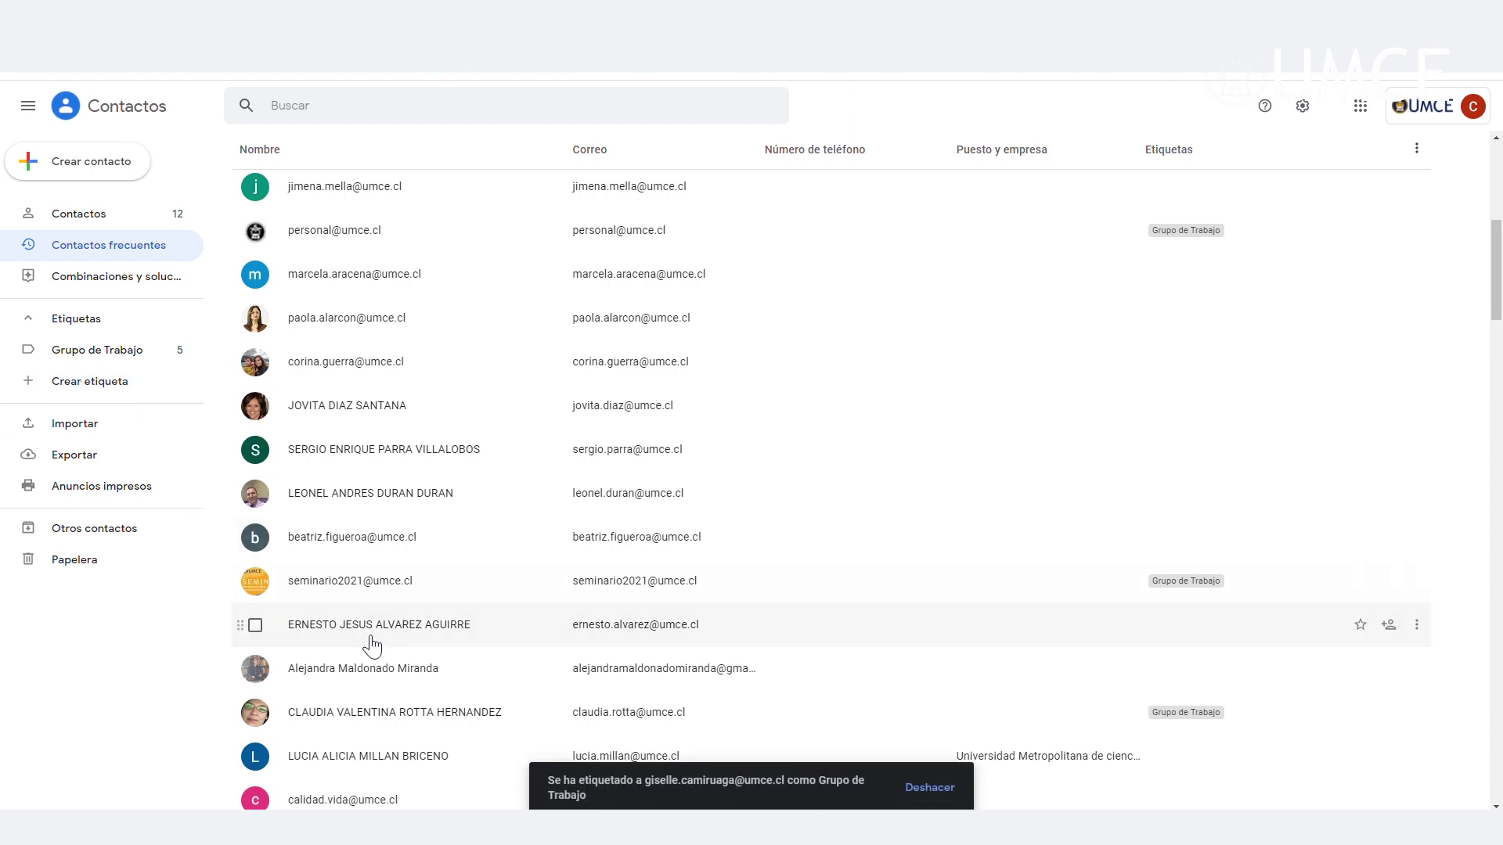
scroll(345, 627, "down", 3)
left_click_drag(365, 626, 117, 349)
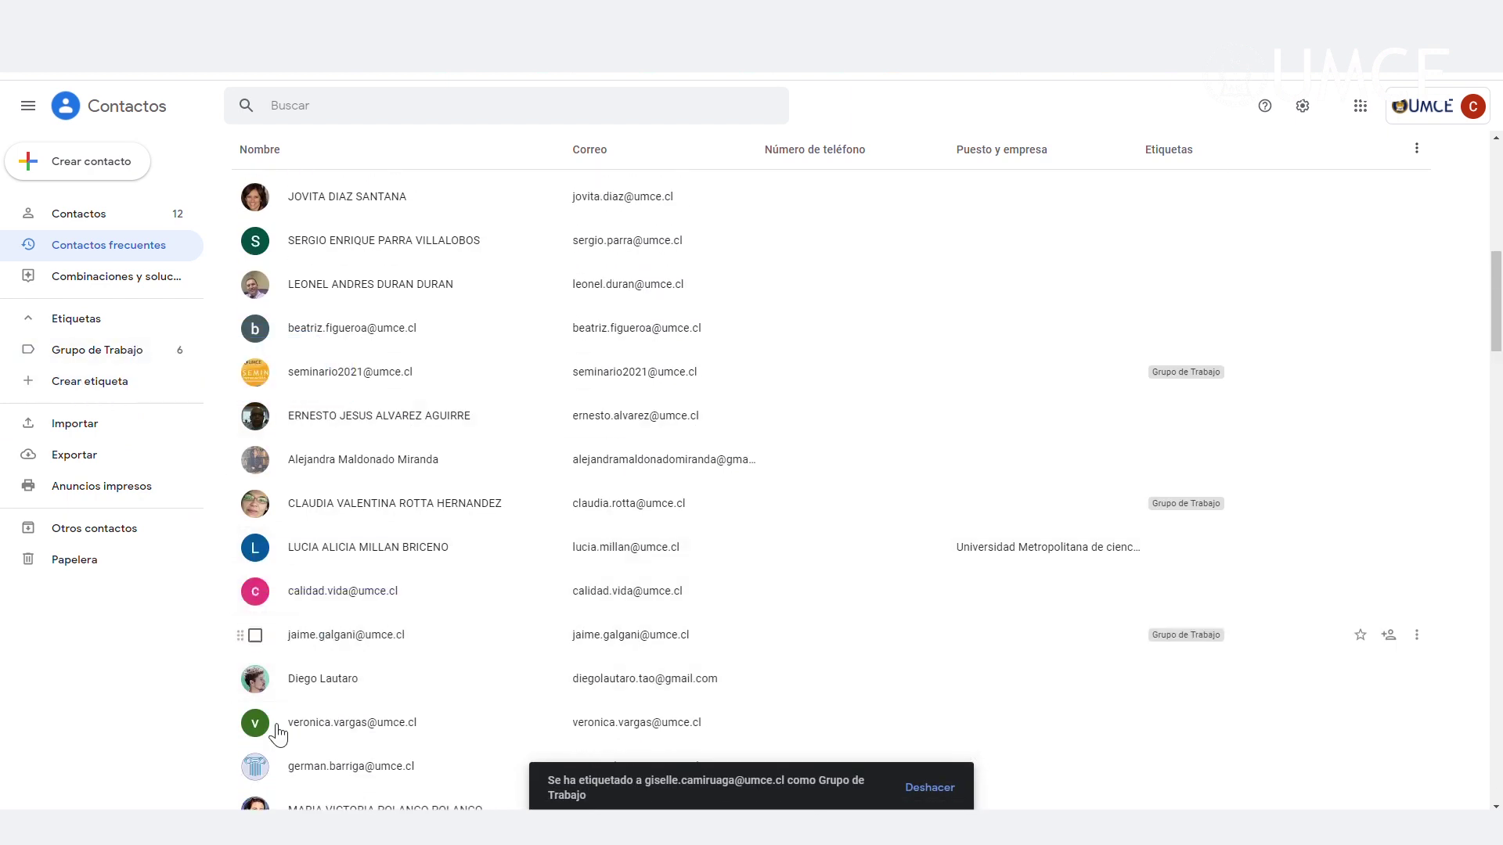
left_click_drag(325, 728, 117, 350)
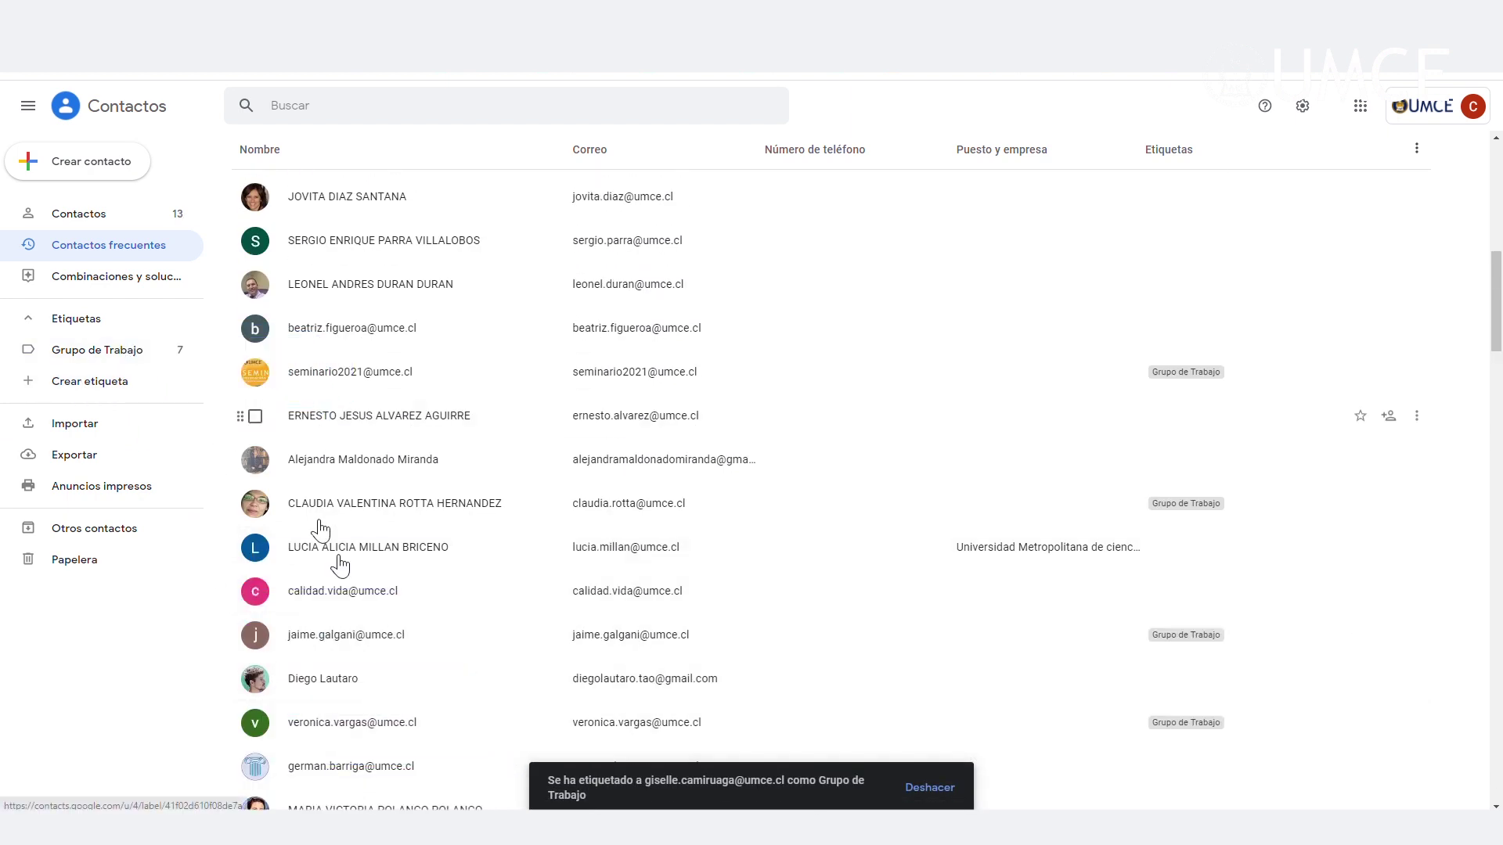
scroll(339, 564, "down", 3)
left_click_drag(349, 607, 126, 349)
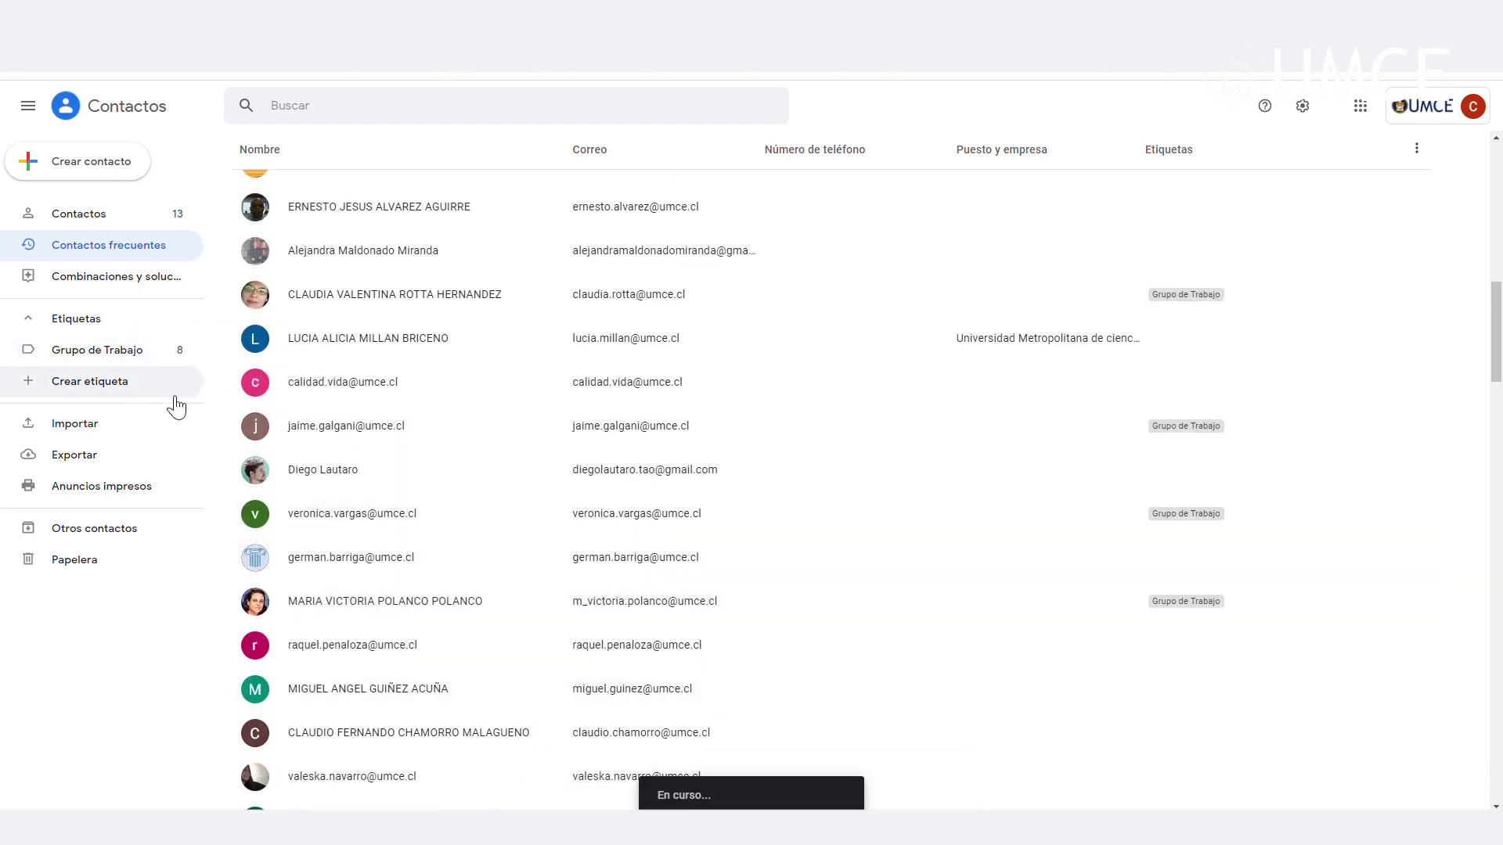
- Open the Grupo de Trabajo label and remove its first listed contact from the label without deleting the contact
left_click(90, 360)
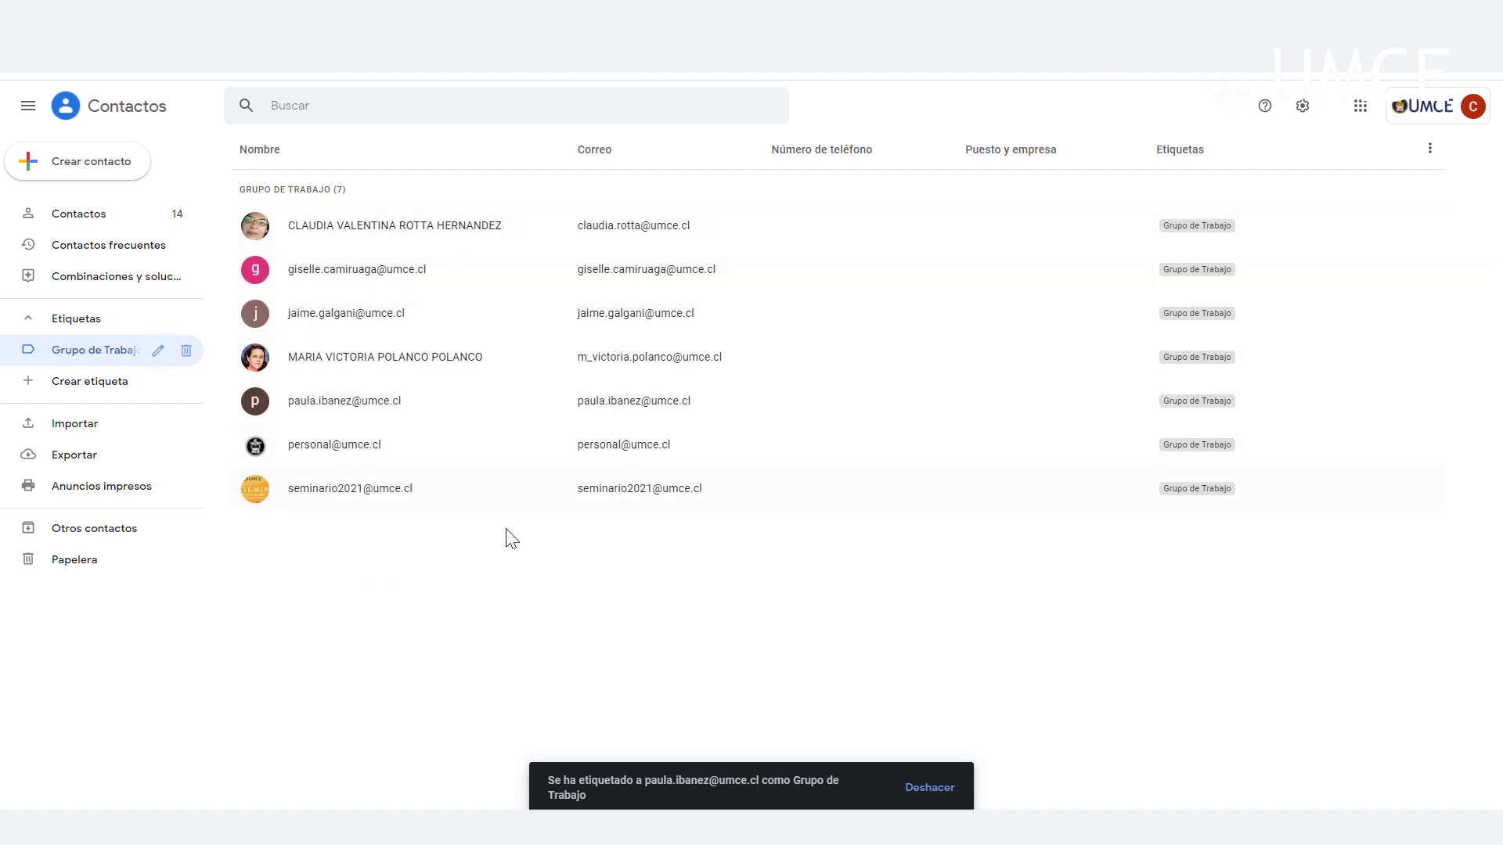
left_click(255, 227)
left_click(253, 227)
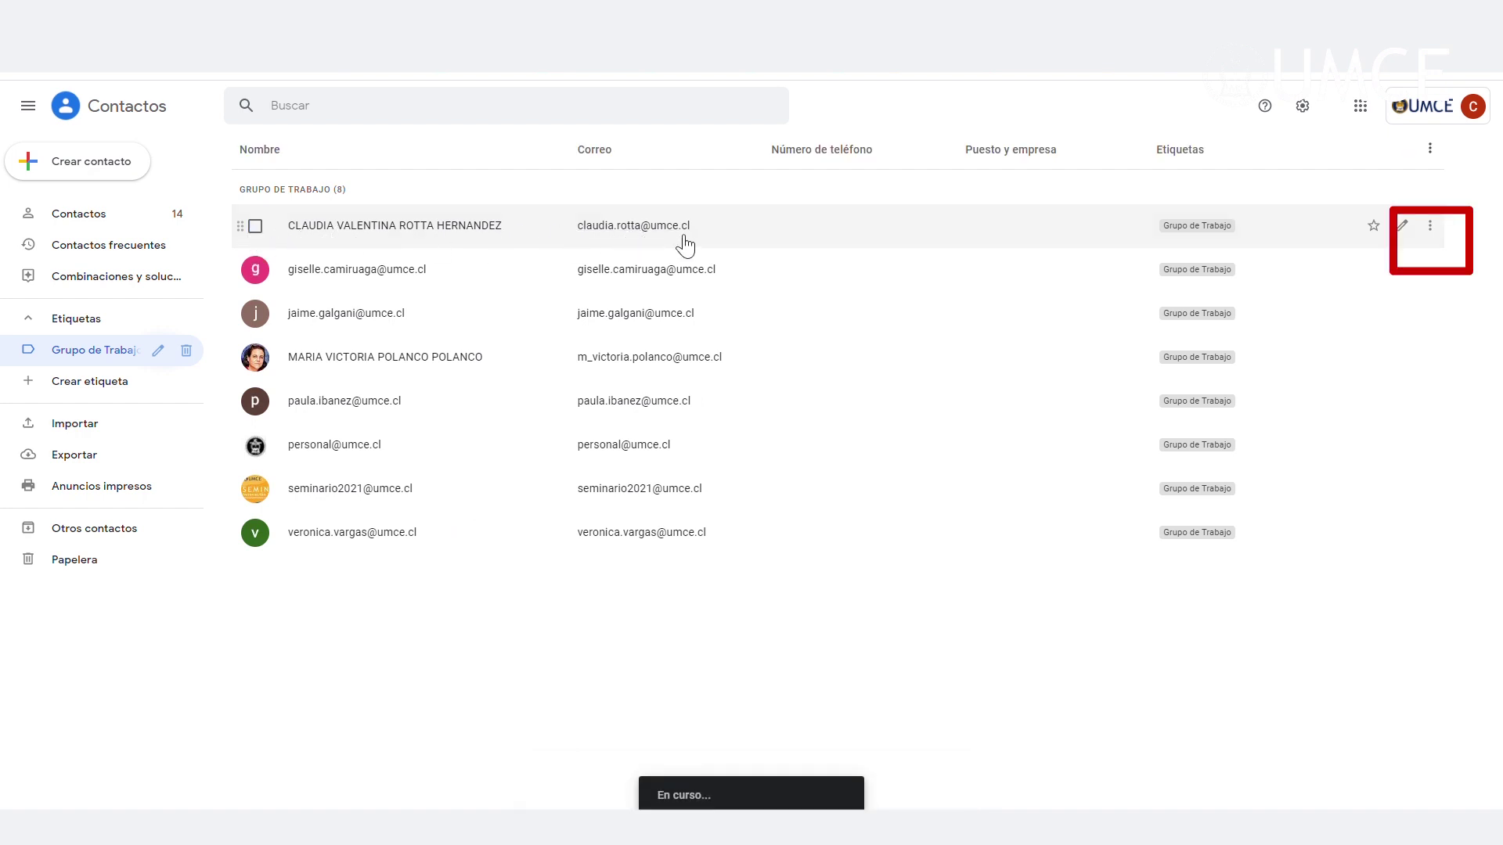
left_click(1431, 229)
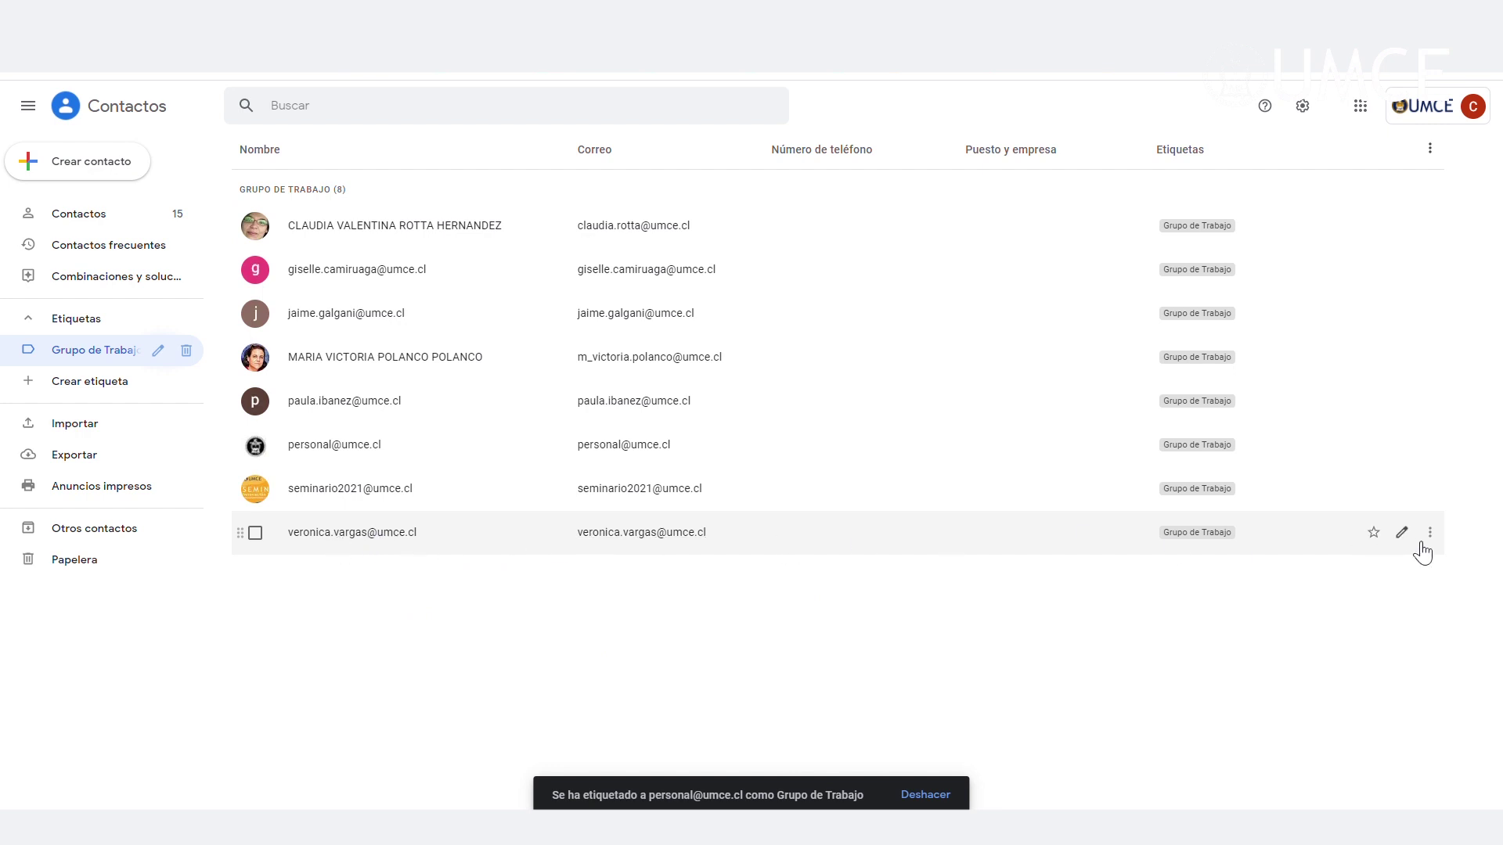
left_click(1431, 227)
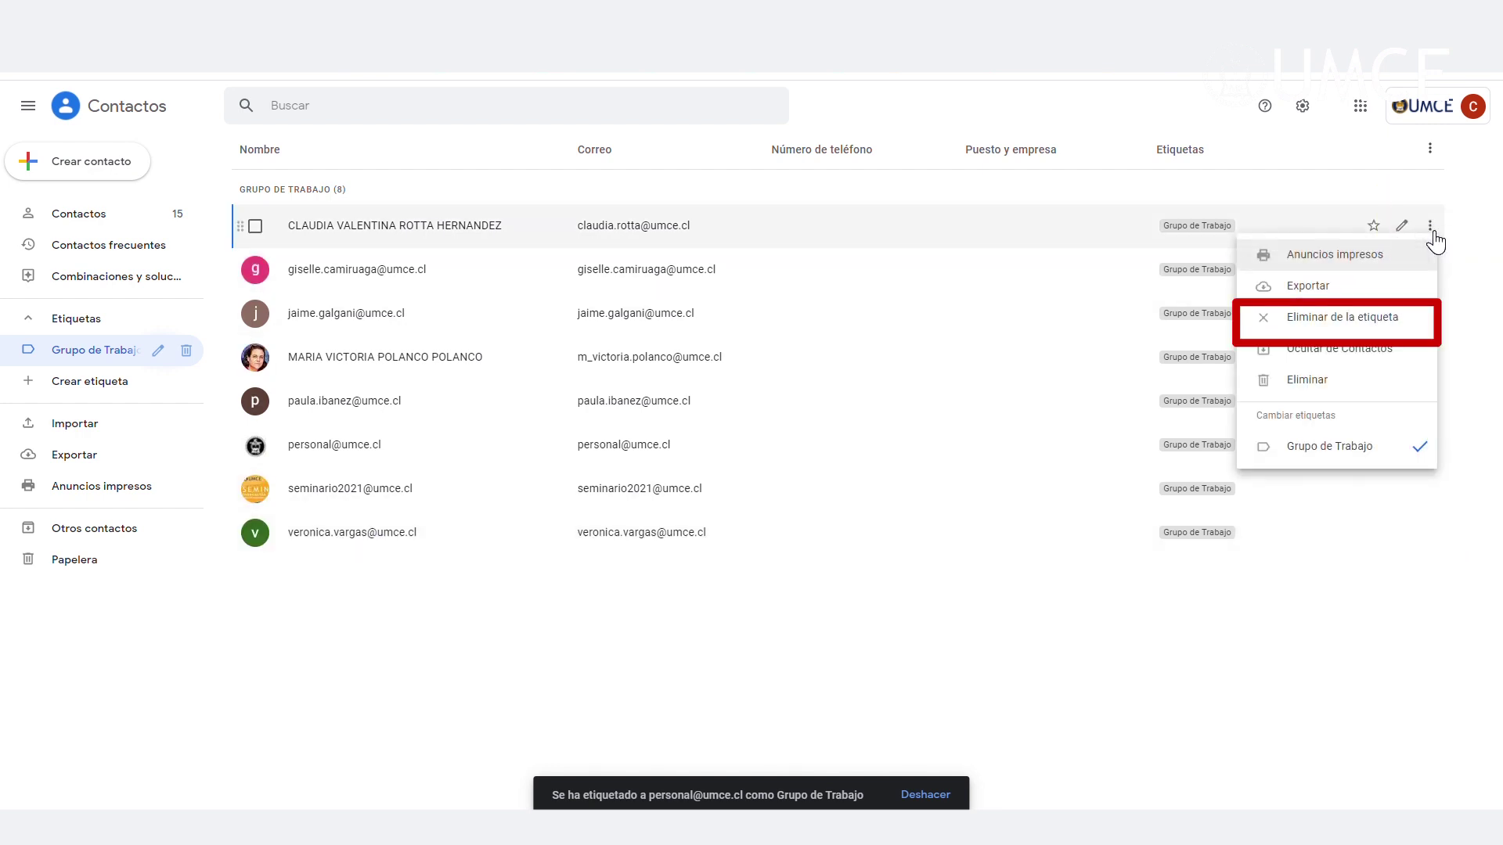
left_click(1315, 325)
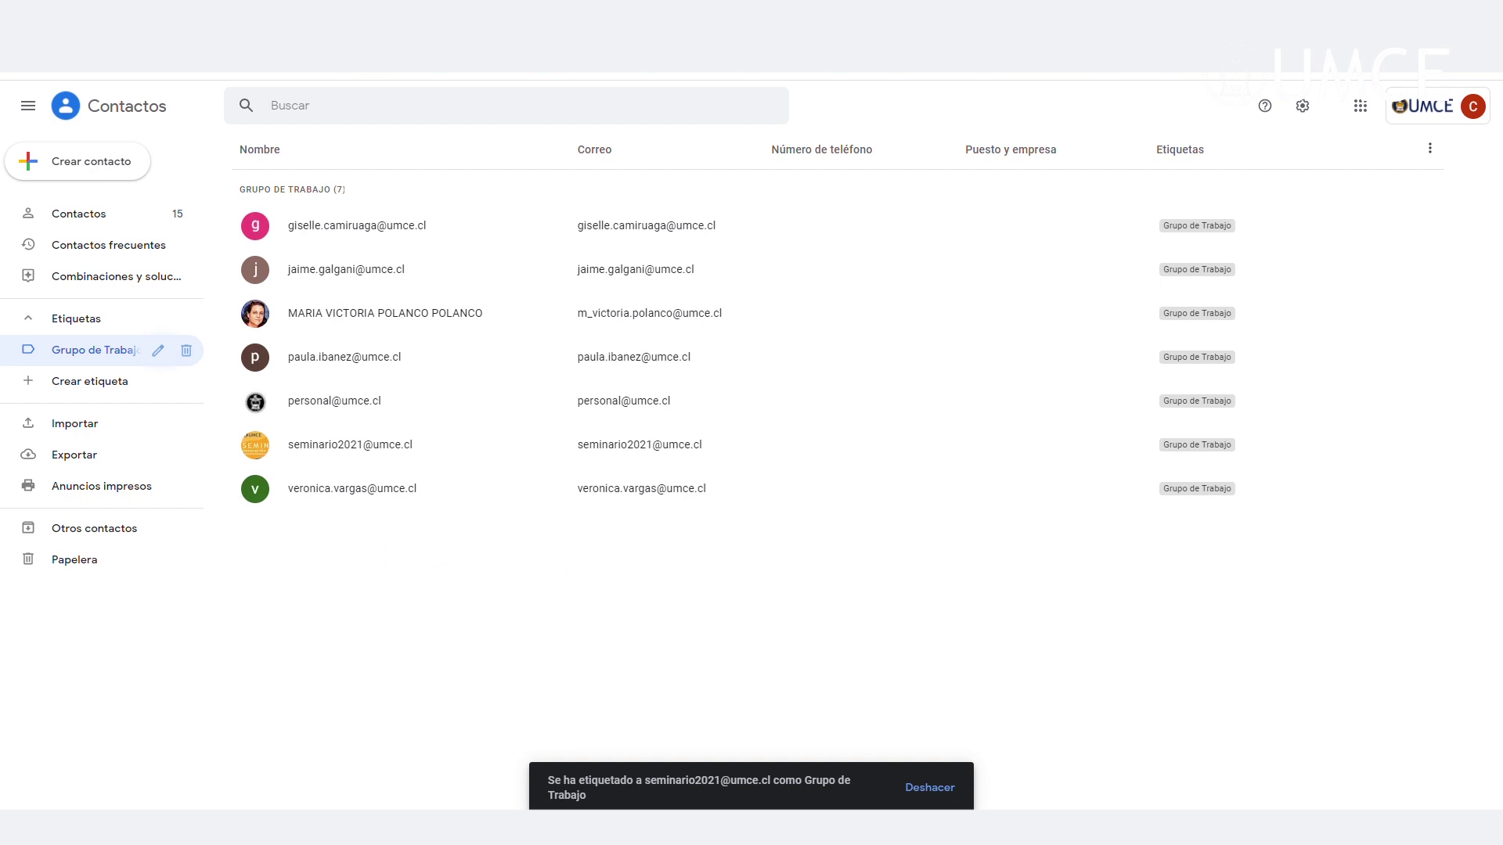
left_click(80, 362)
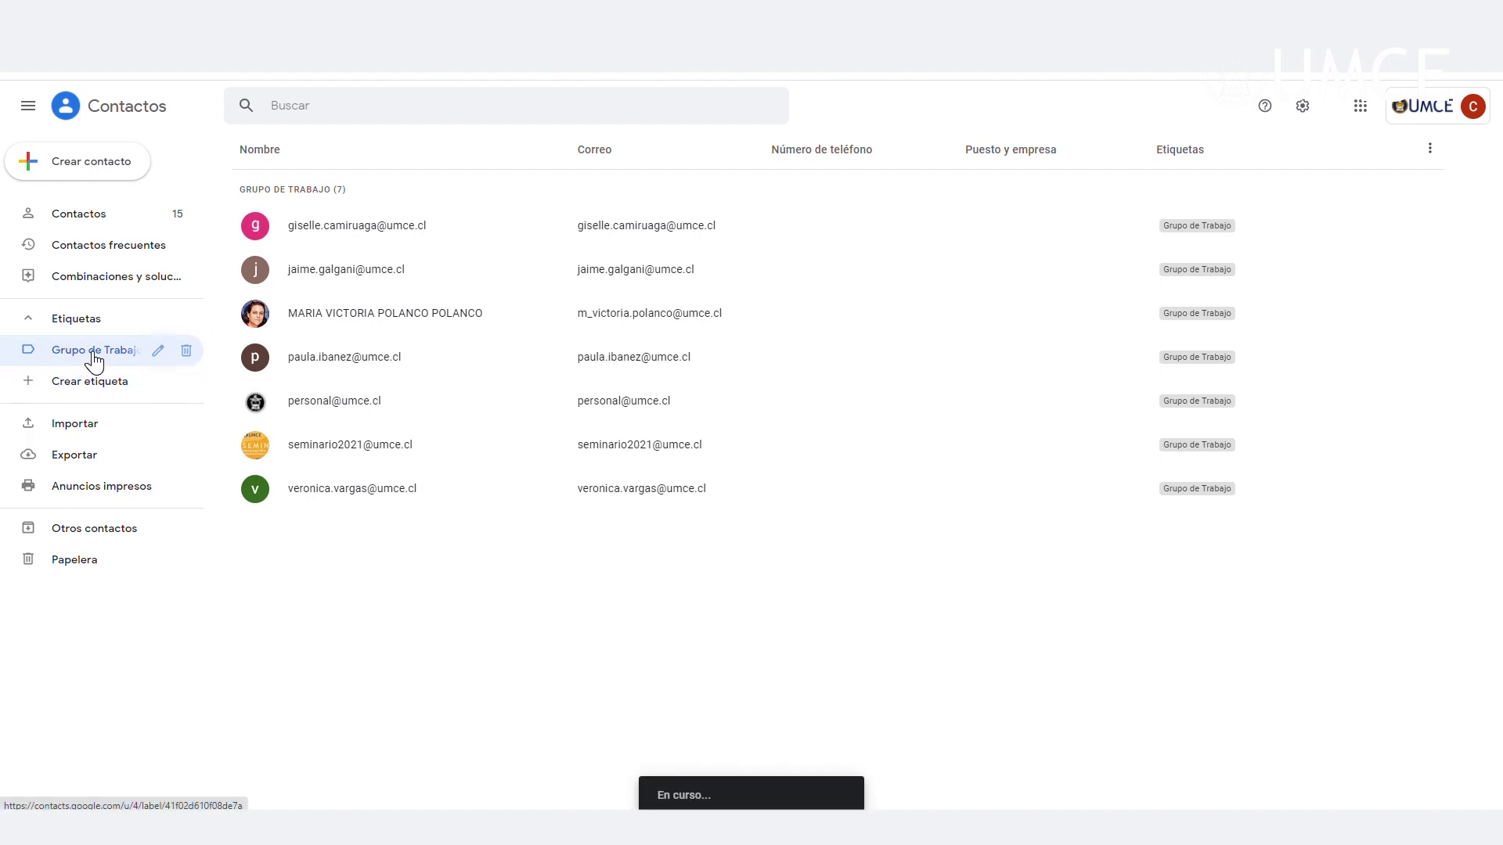
- Switch back to Gmail, reload the inbox and start a new message
key("ctrl+Tab")
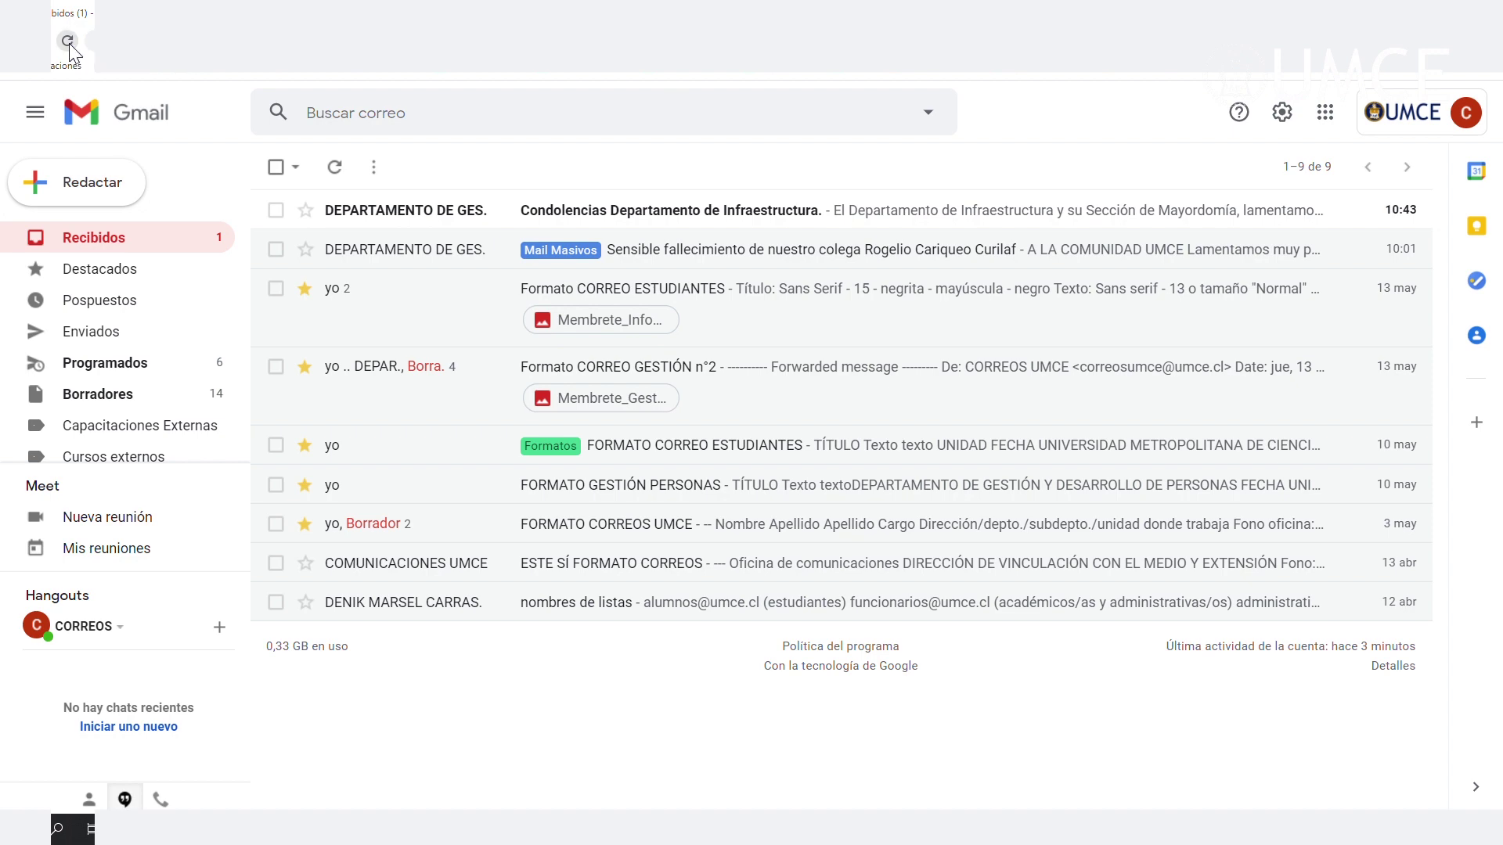
left_click(68, 41)
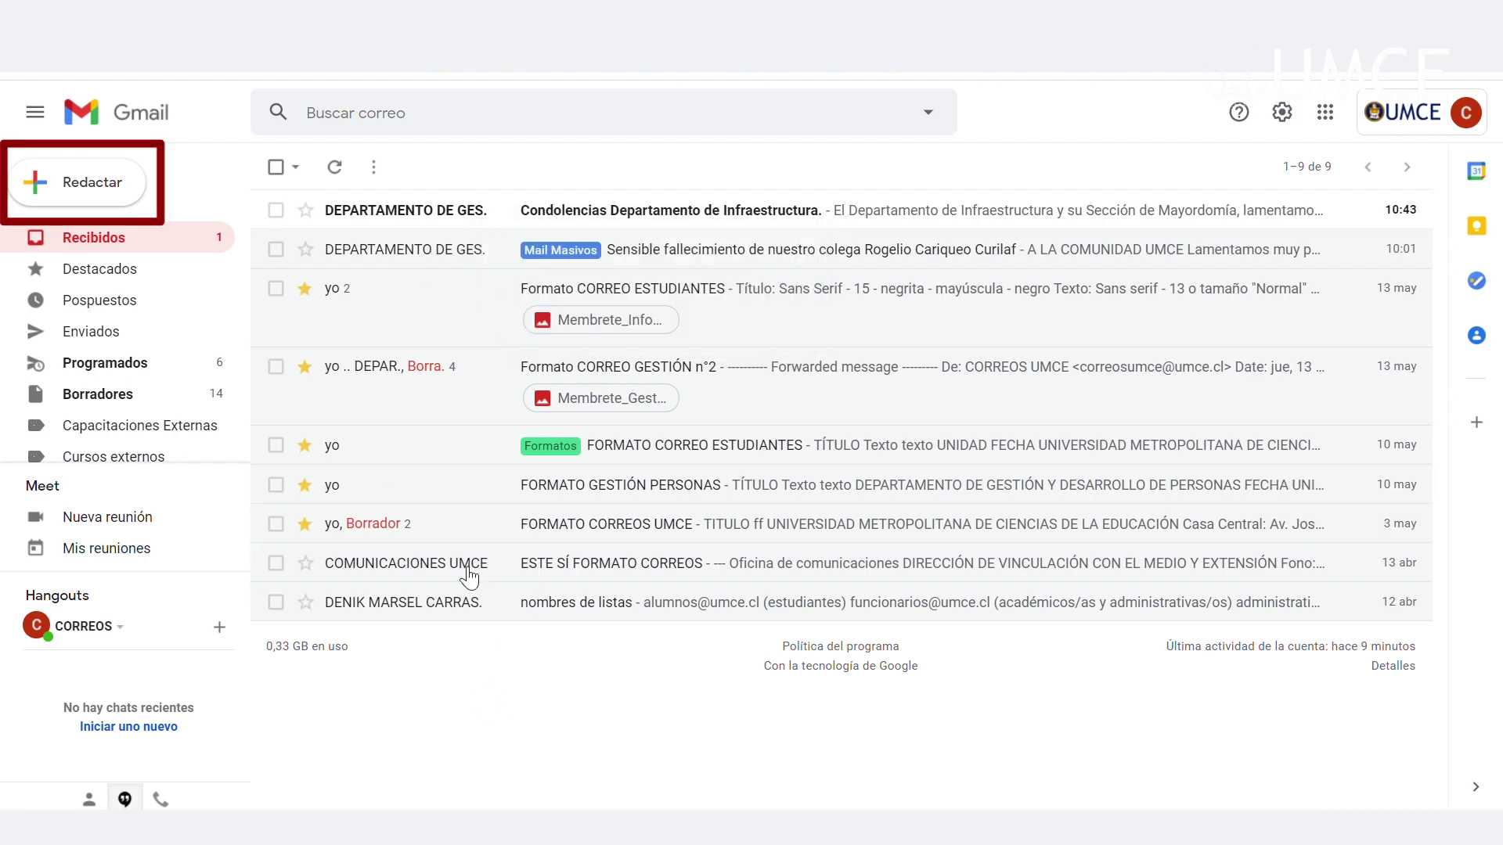
left_click(91, 188)
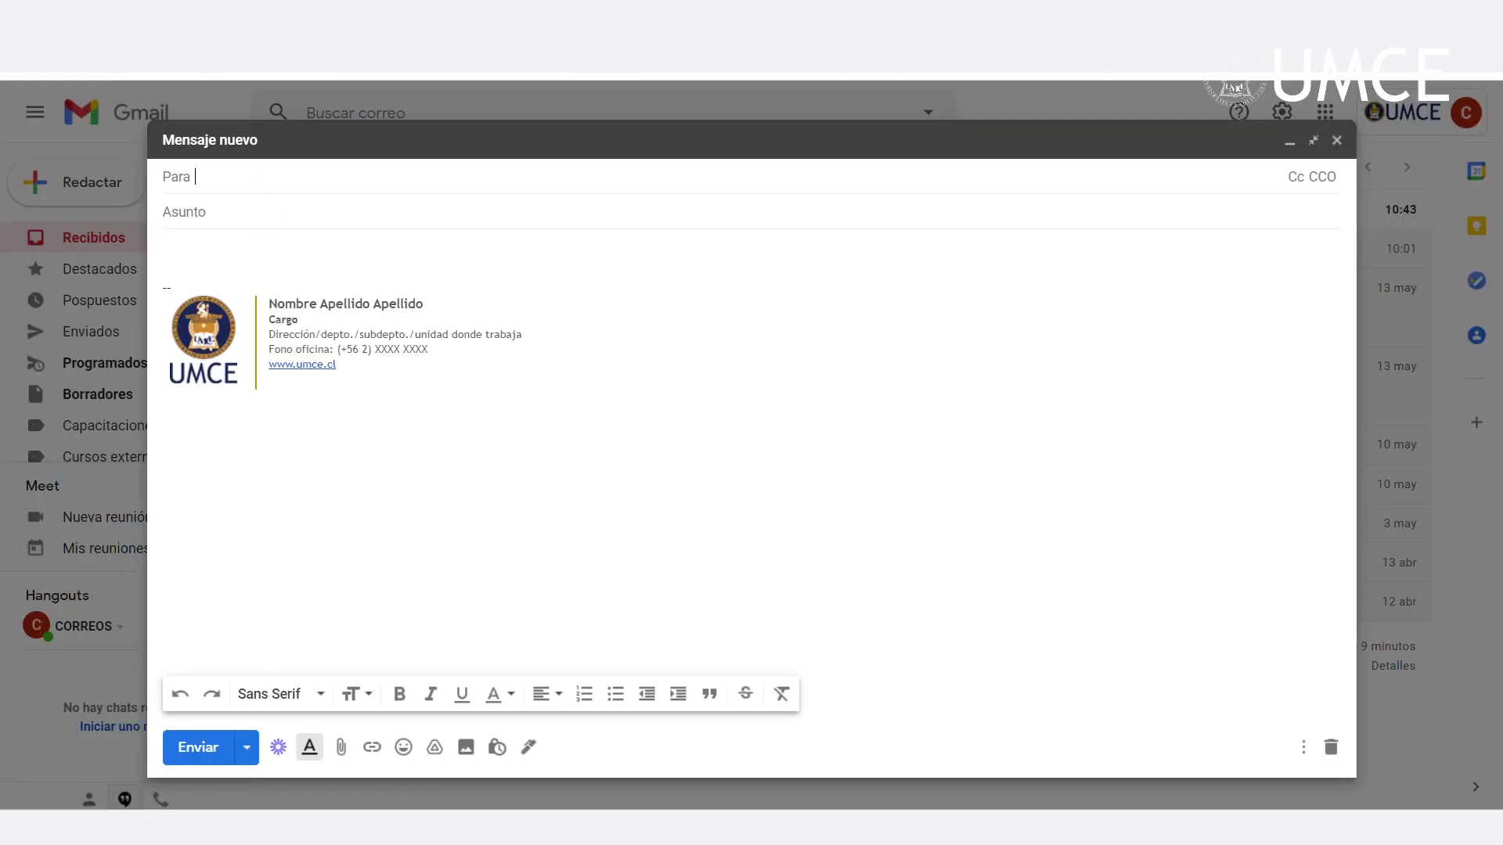
- Look up "gru" in the message's Para field and add the Grupo de Trabajo group as recipients
type("gru")
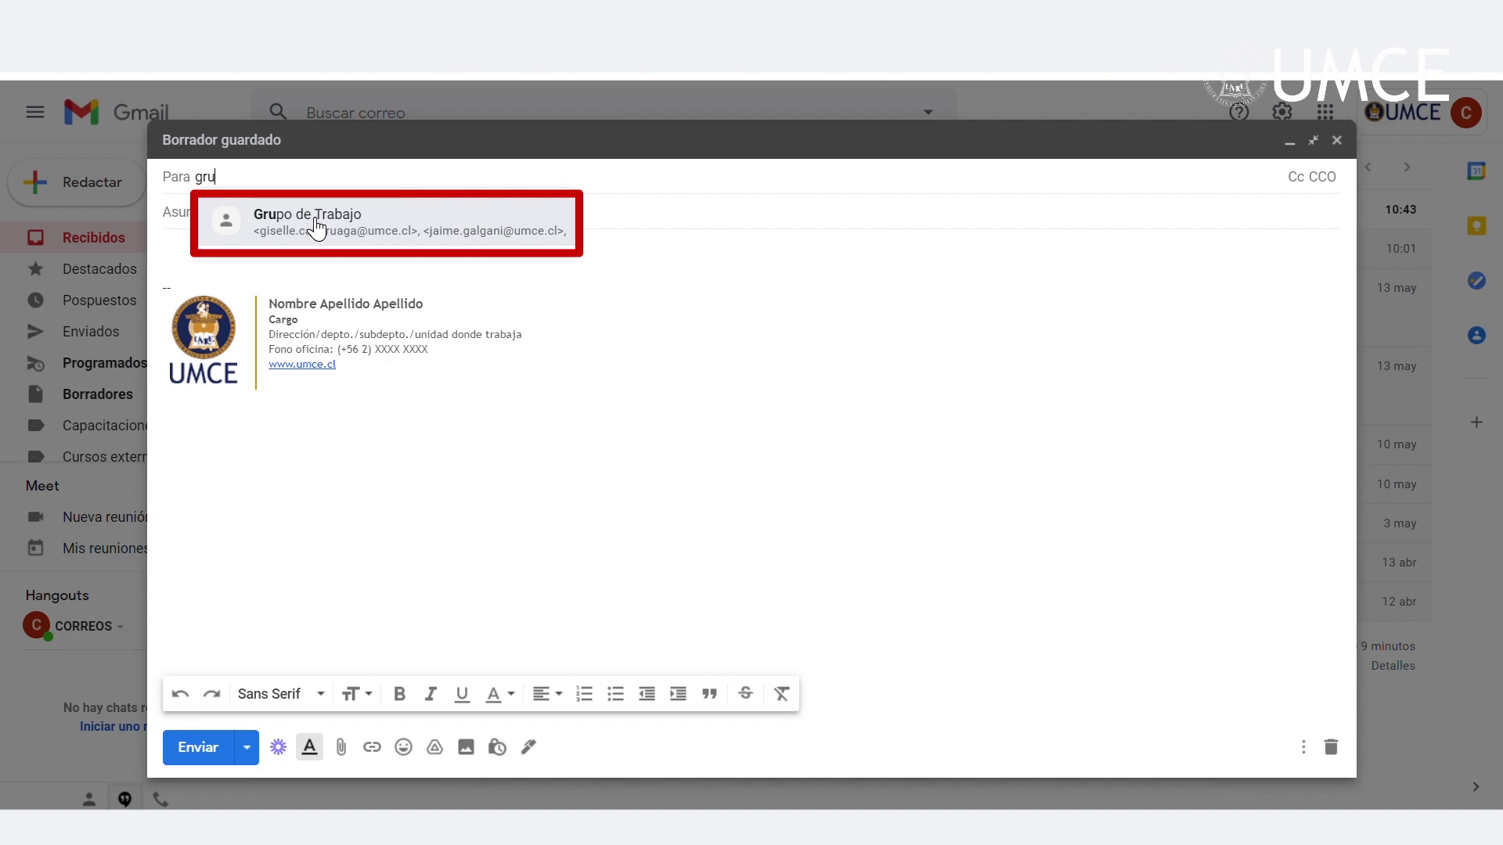
left_click(316, 227)
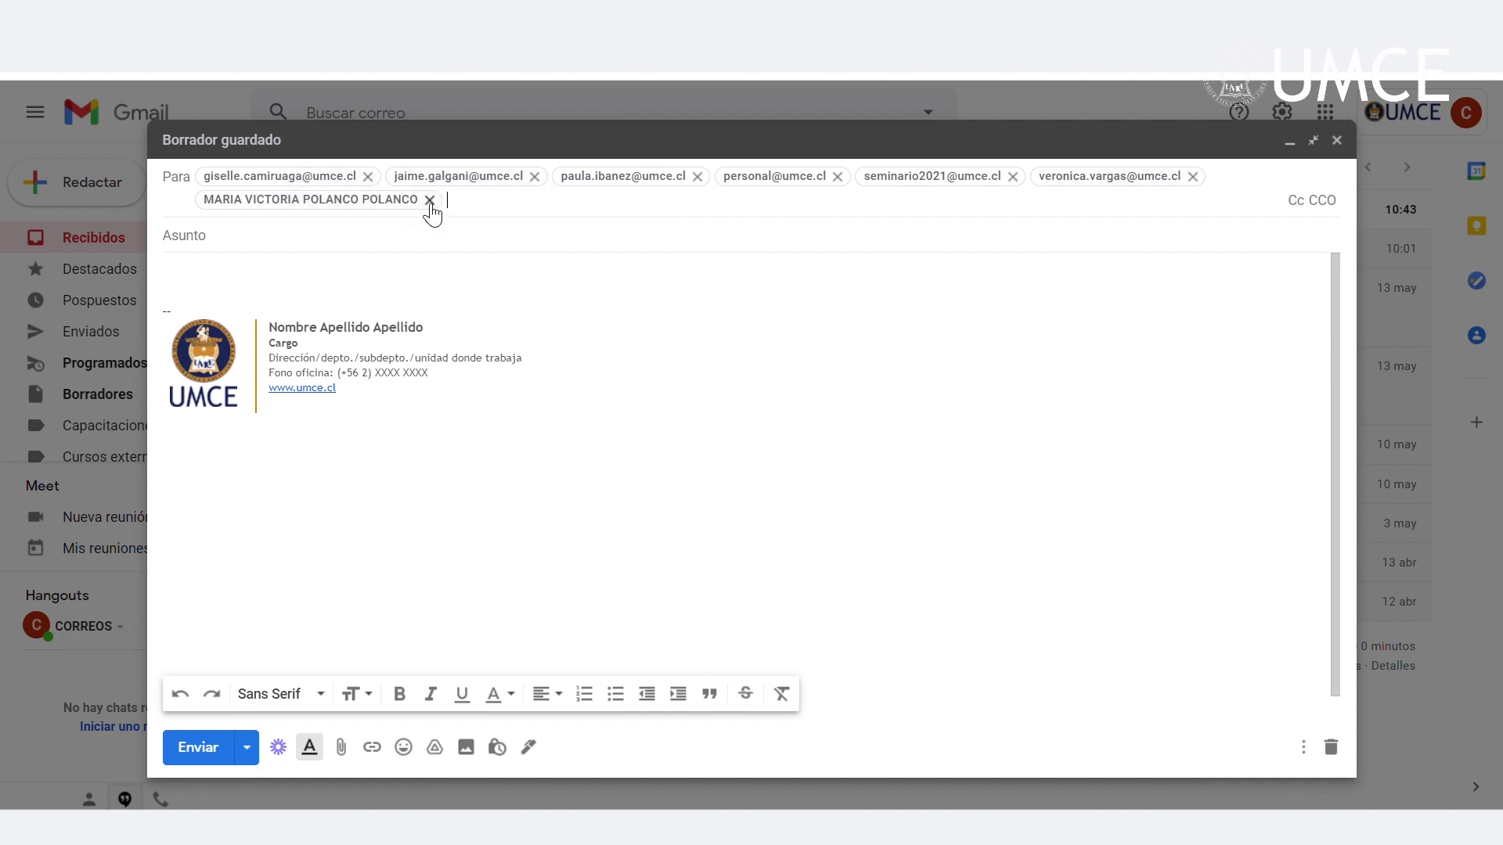
- Remove all the group's recipients from the message's Para field
key("BackSpace")
key("BackSpace")
key("BackSpace")
key("BackSpace")
key("BackSpace")
key("BackSpace")
key("BackSpace")
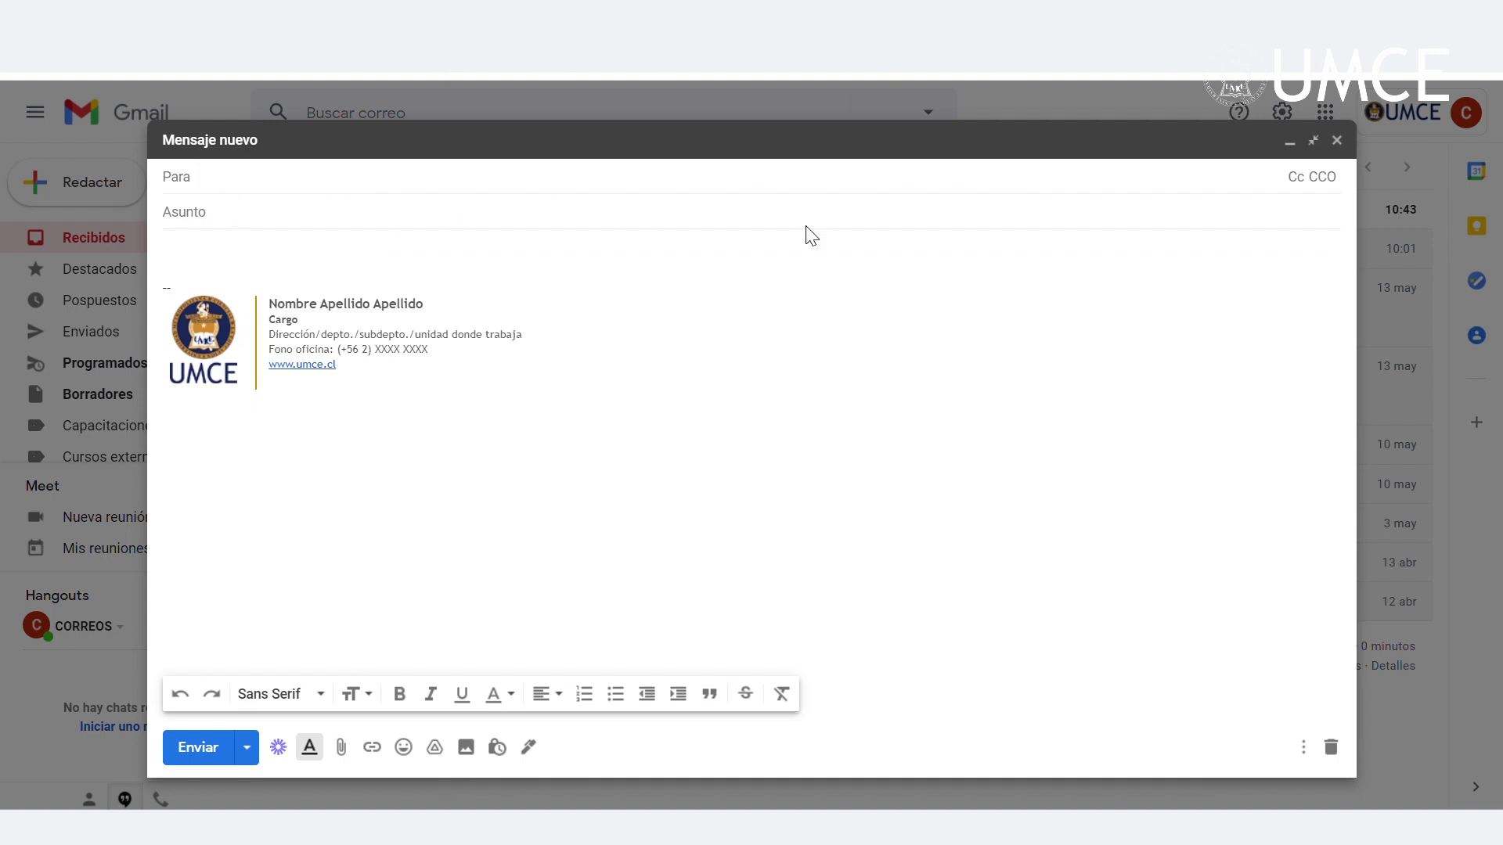
- Show the message's CCO field, look up "gru" in it and add the Grupo de Trabajo group as blind-copy recipients
left_click(1322, 178)
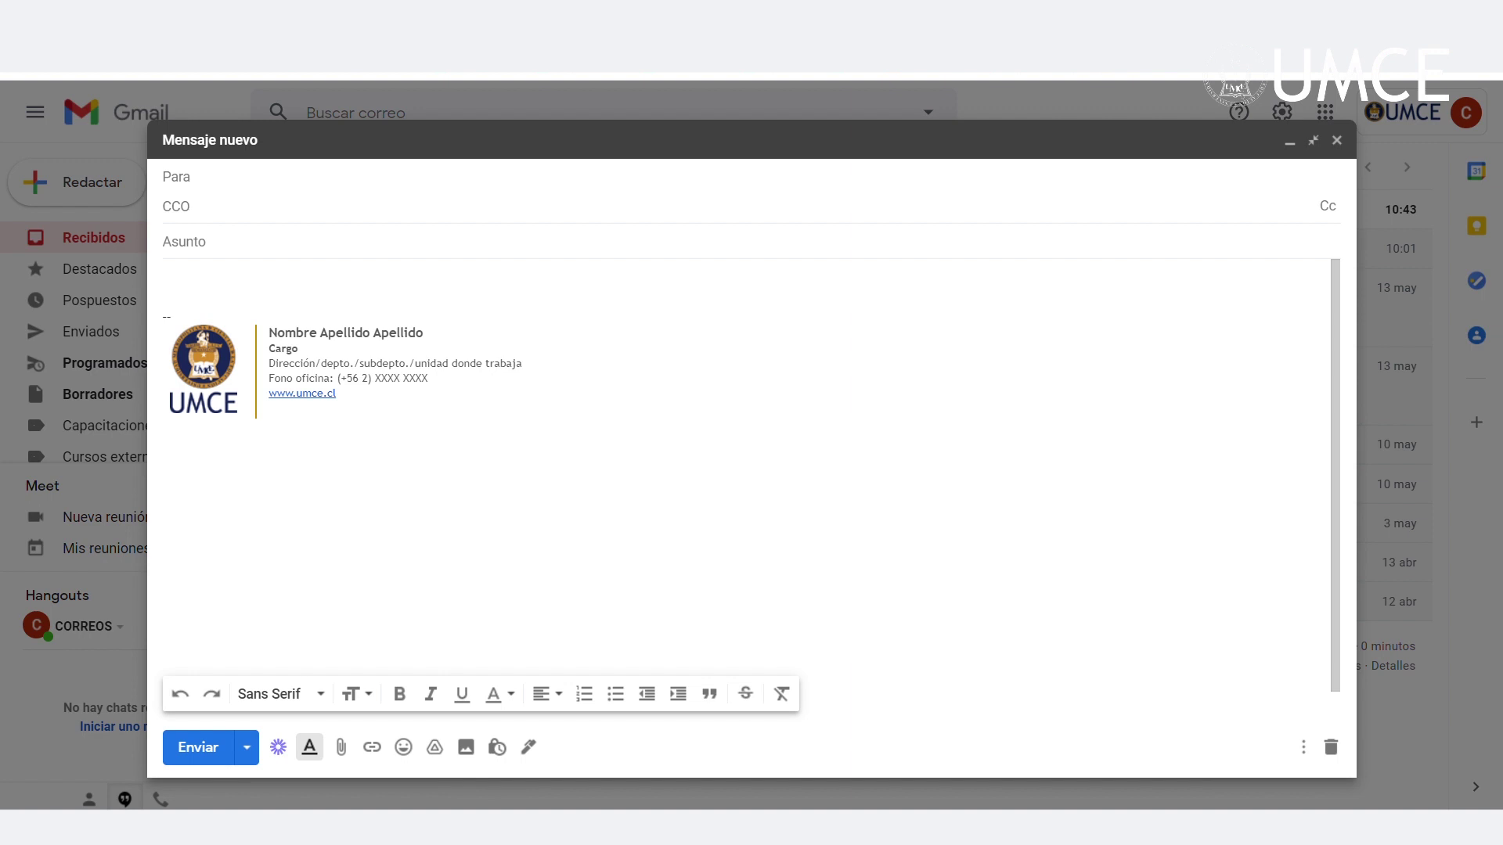
left_click(196, 208)
type("gru")
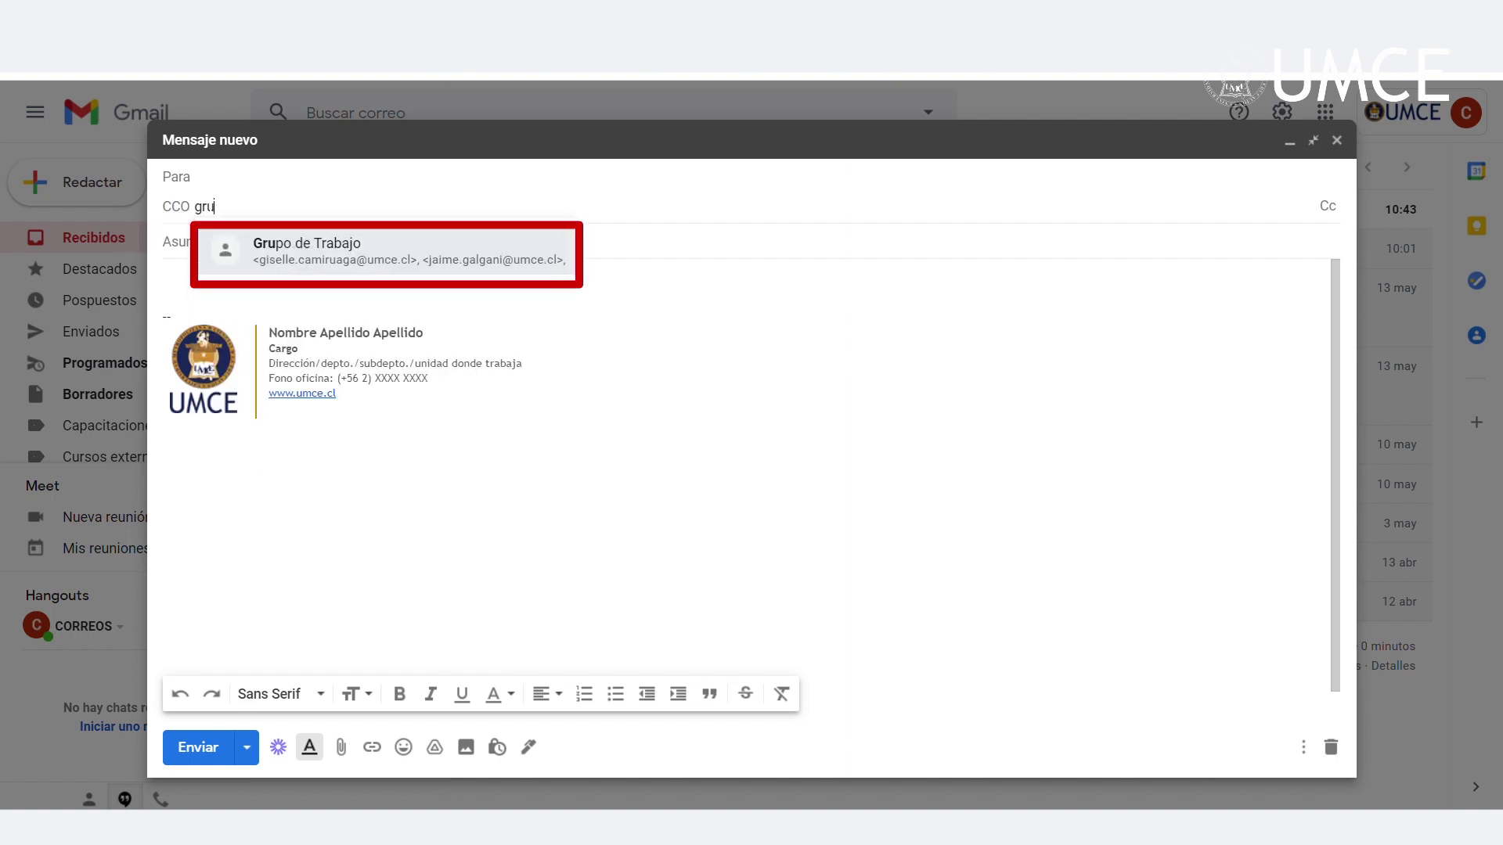
left_click(320, 252)
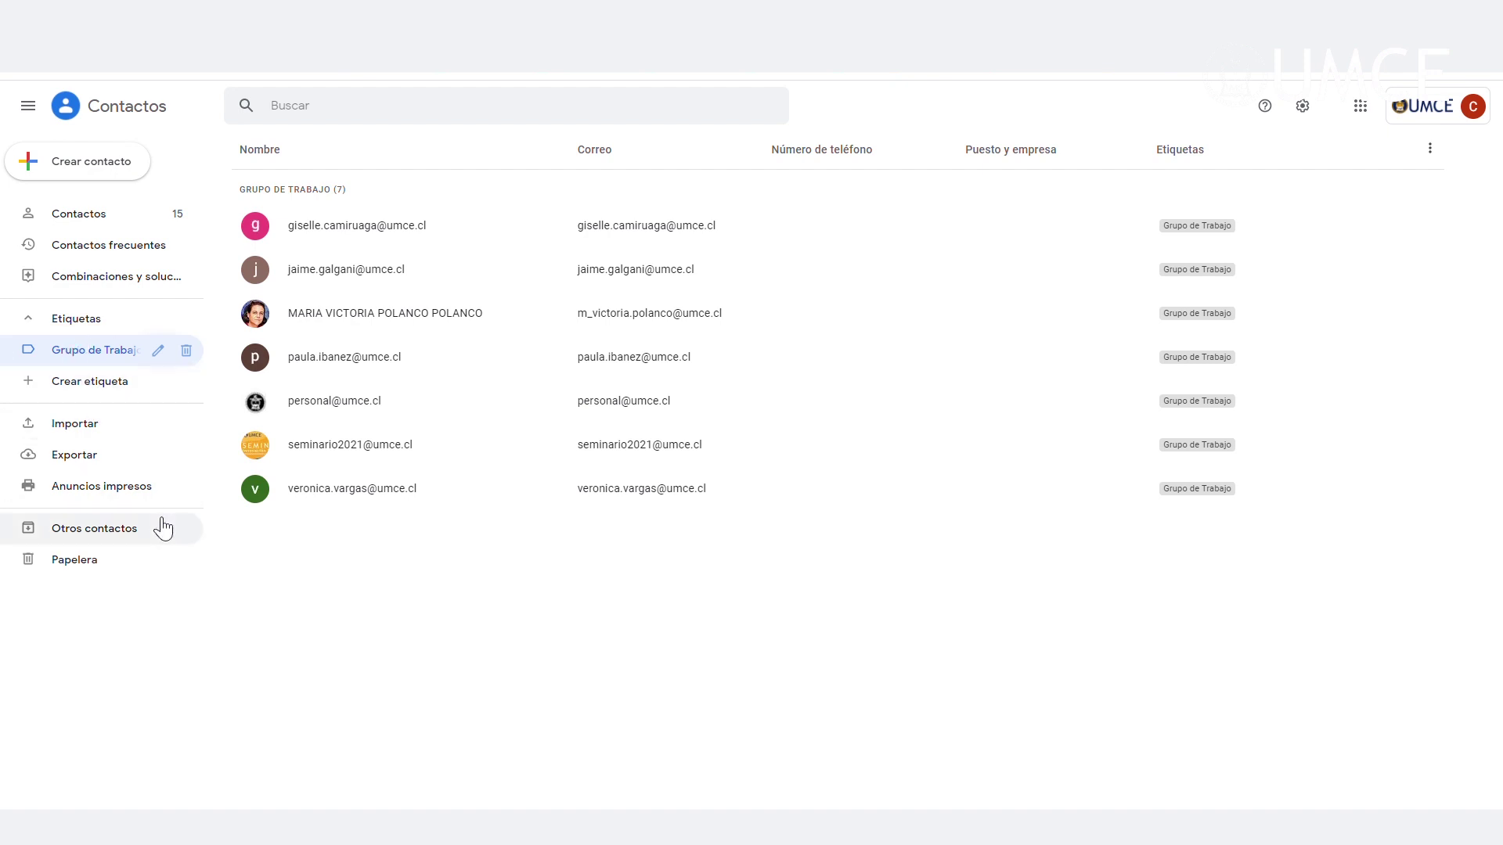
- In Google Contacts, delete the Grupo de Trabajo label with the option "Conservar todos los contactos y eliminar esta etiqueta"
left_click(187, 360)
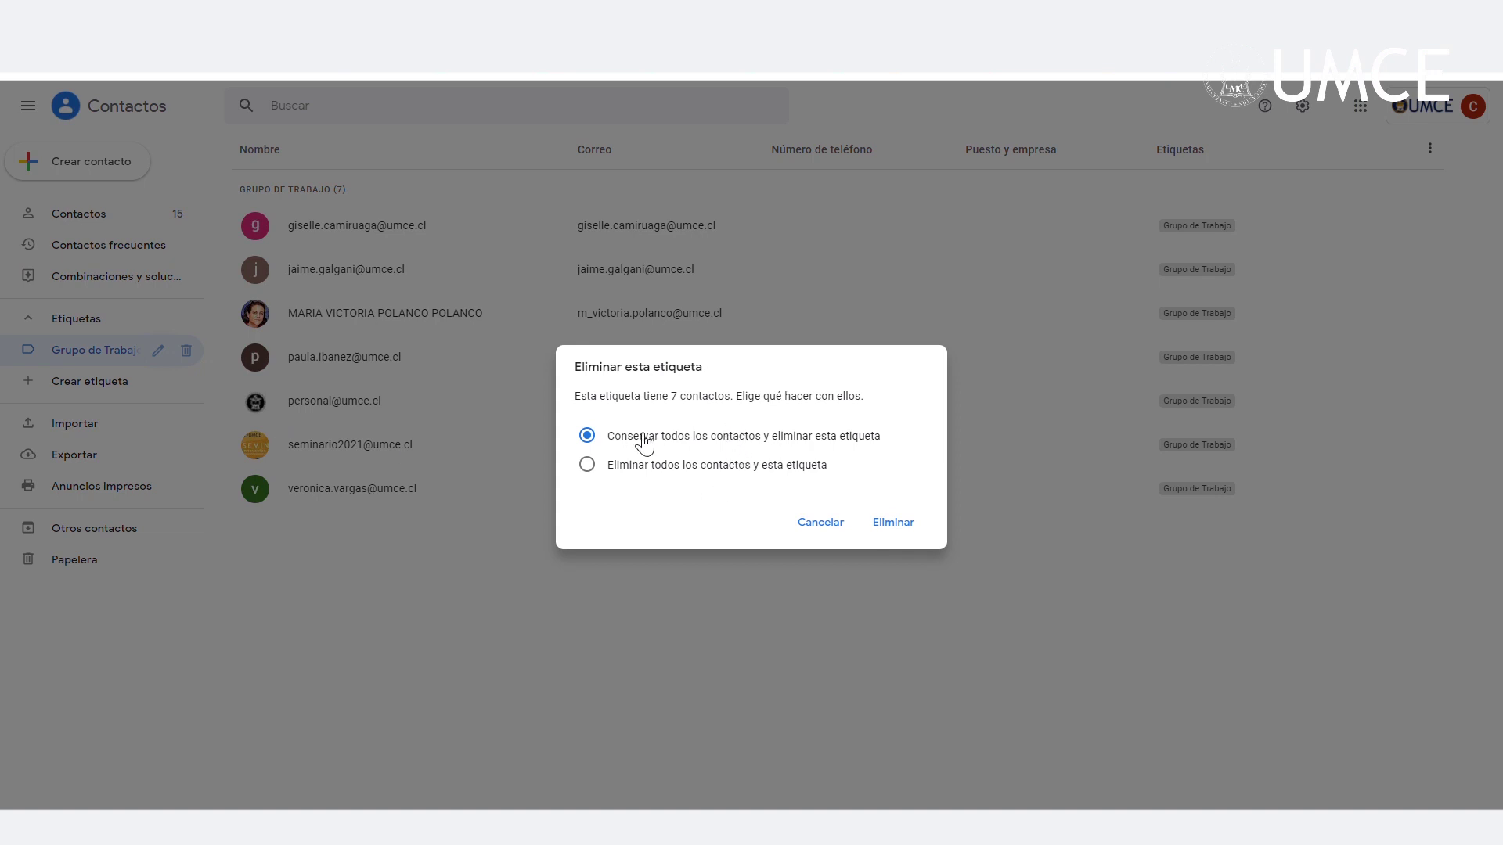
left_click_drag(876, 444, 614, 445)
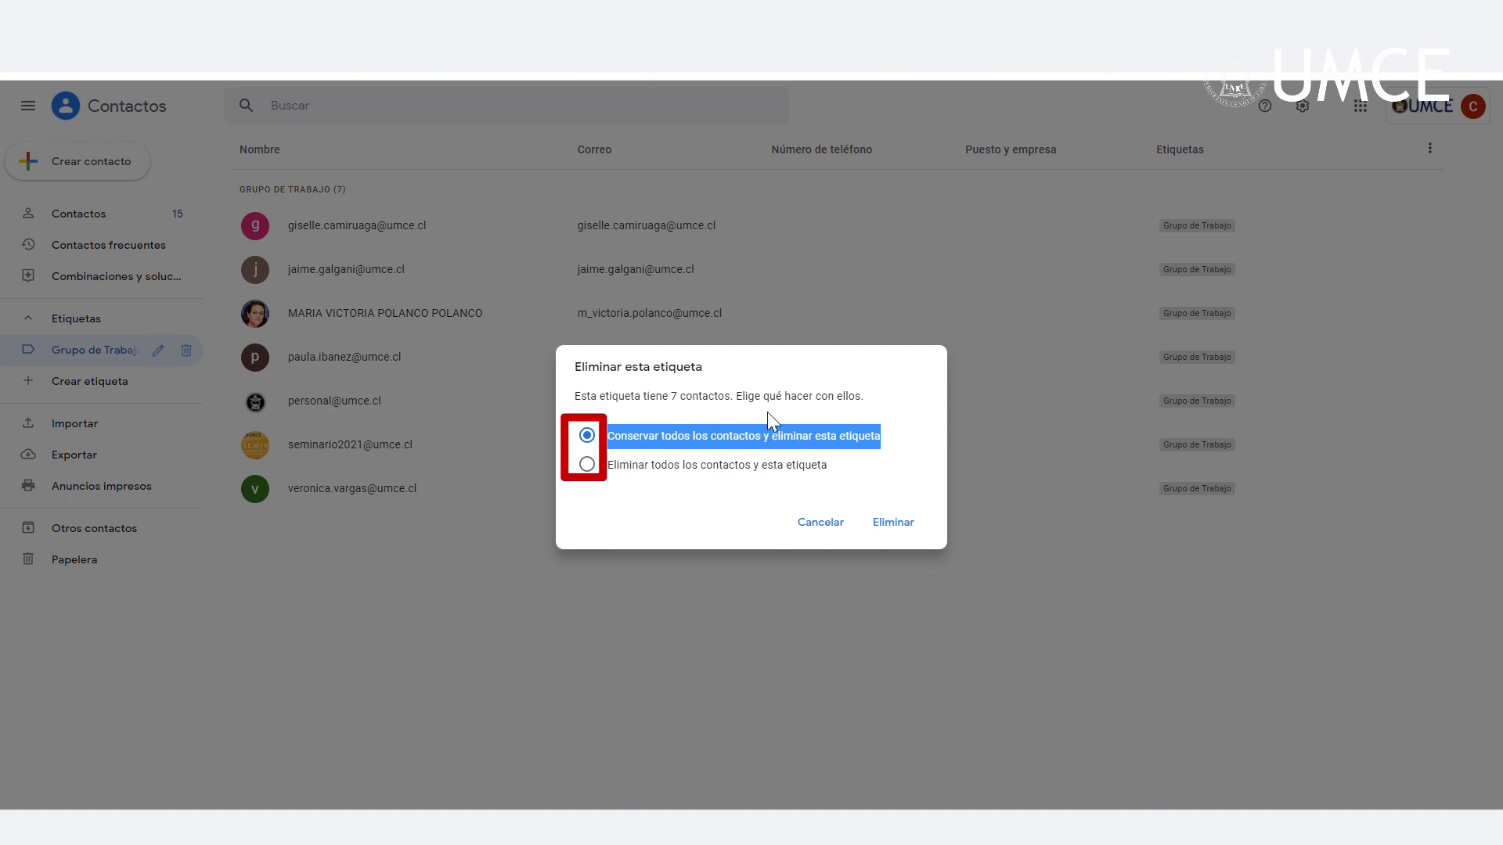
left_click(587, 467)
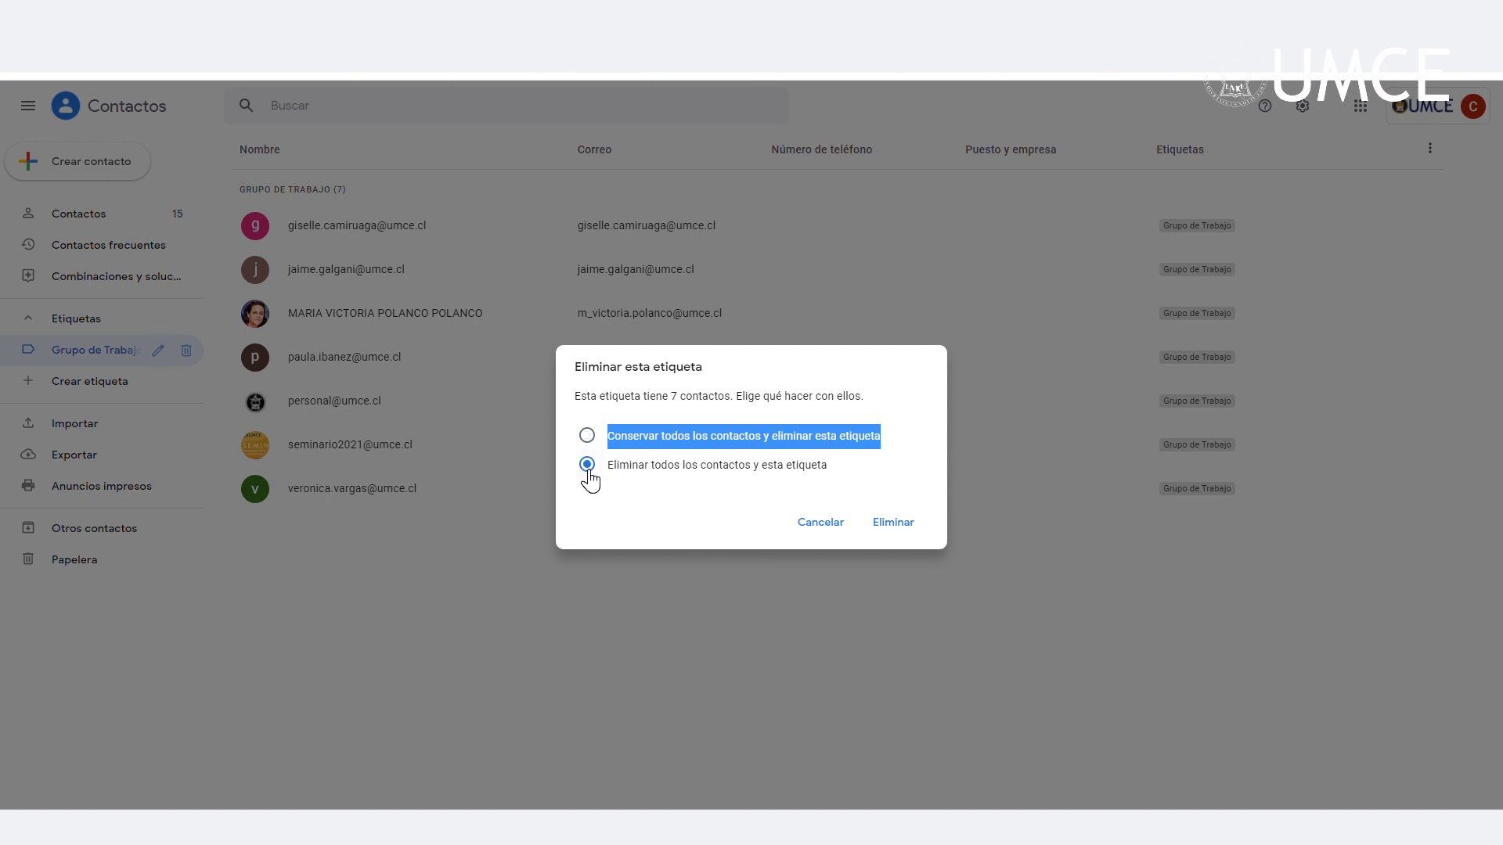
left_click(587, 435)
left_click_drag(895, 440, 611, 444)
left_click(588, 466)
left_click(620, 470)
left_click_drag(833, 466, 608, 470)
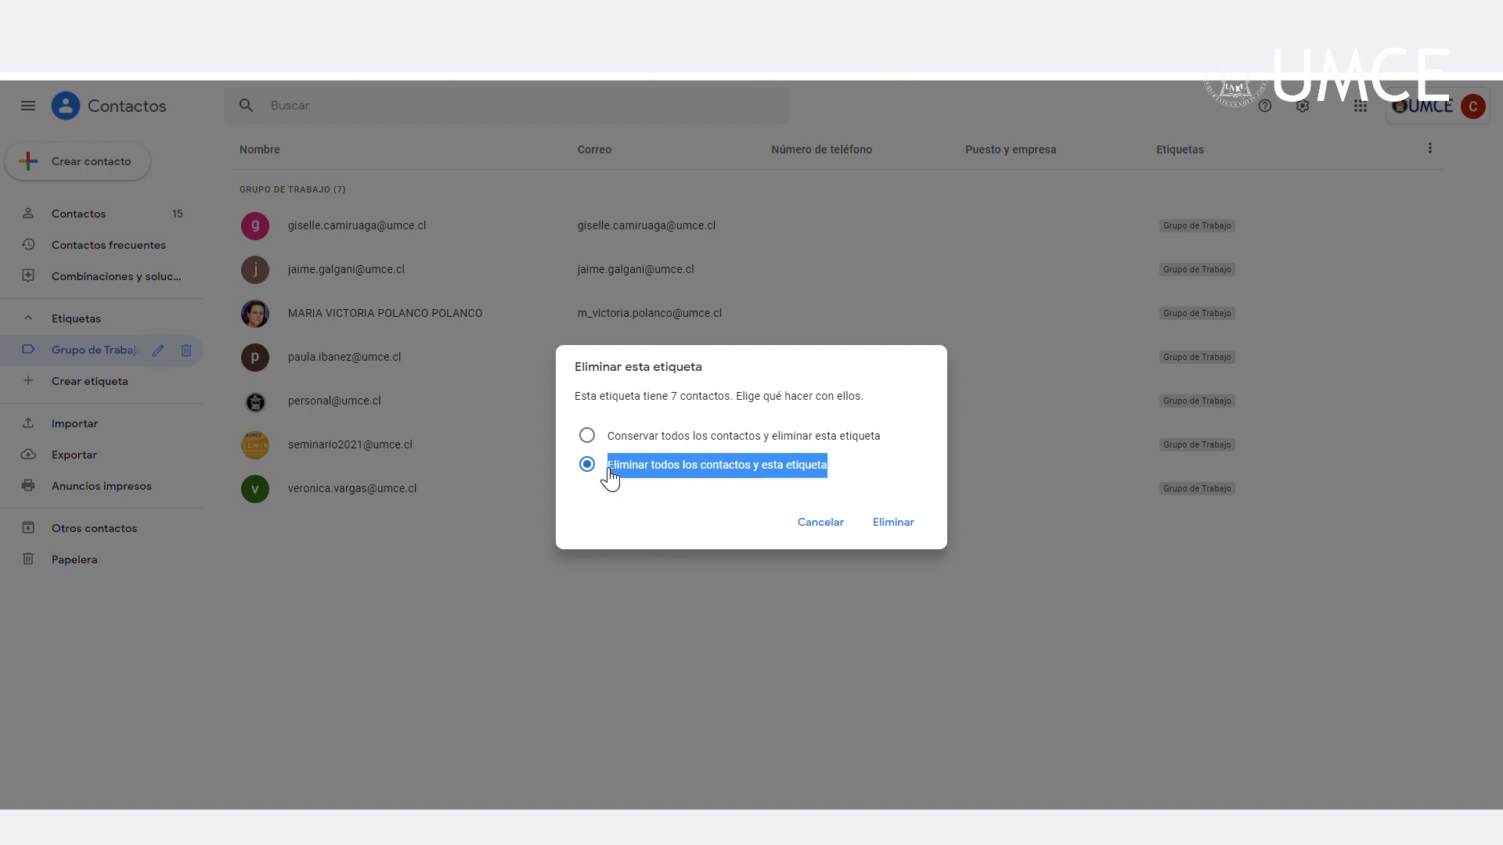
left_click(587, 435)
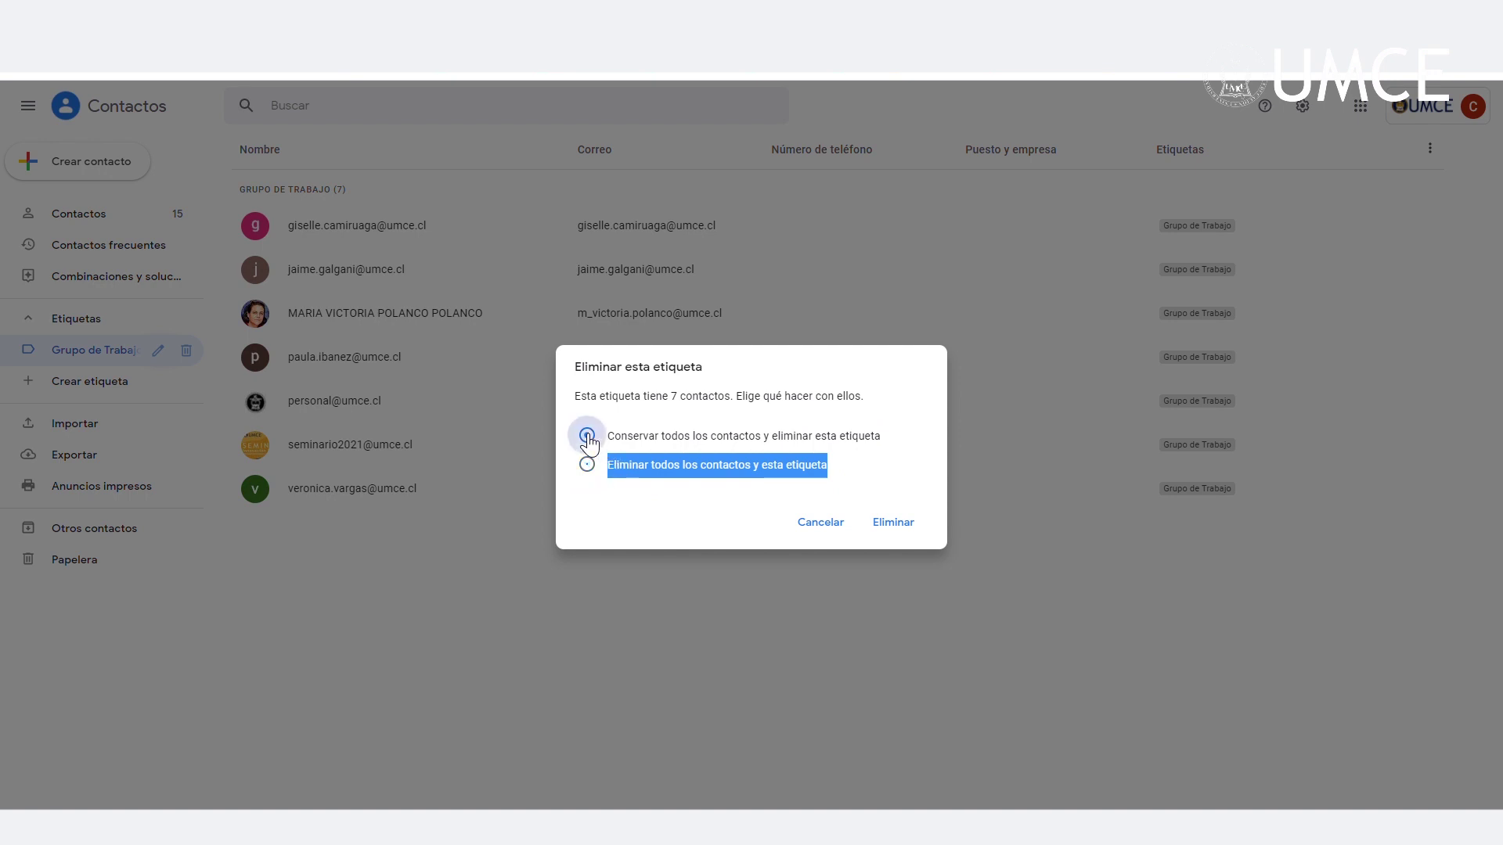
left_click(866, 448)
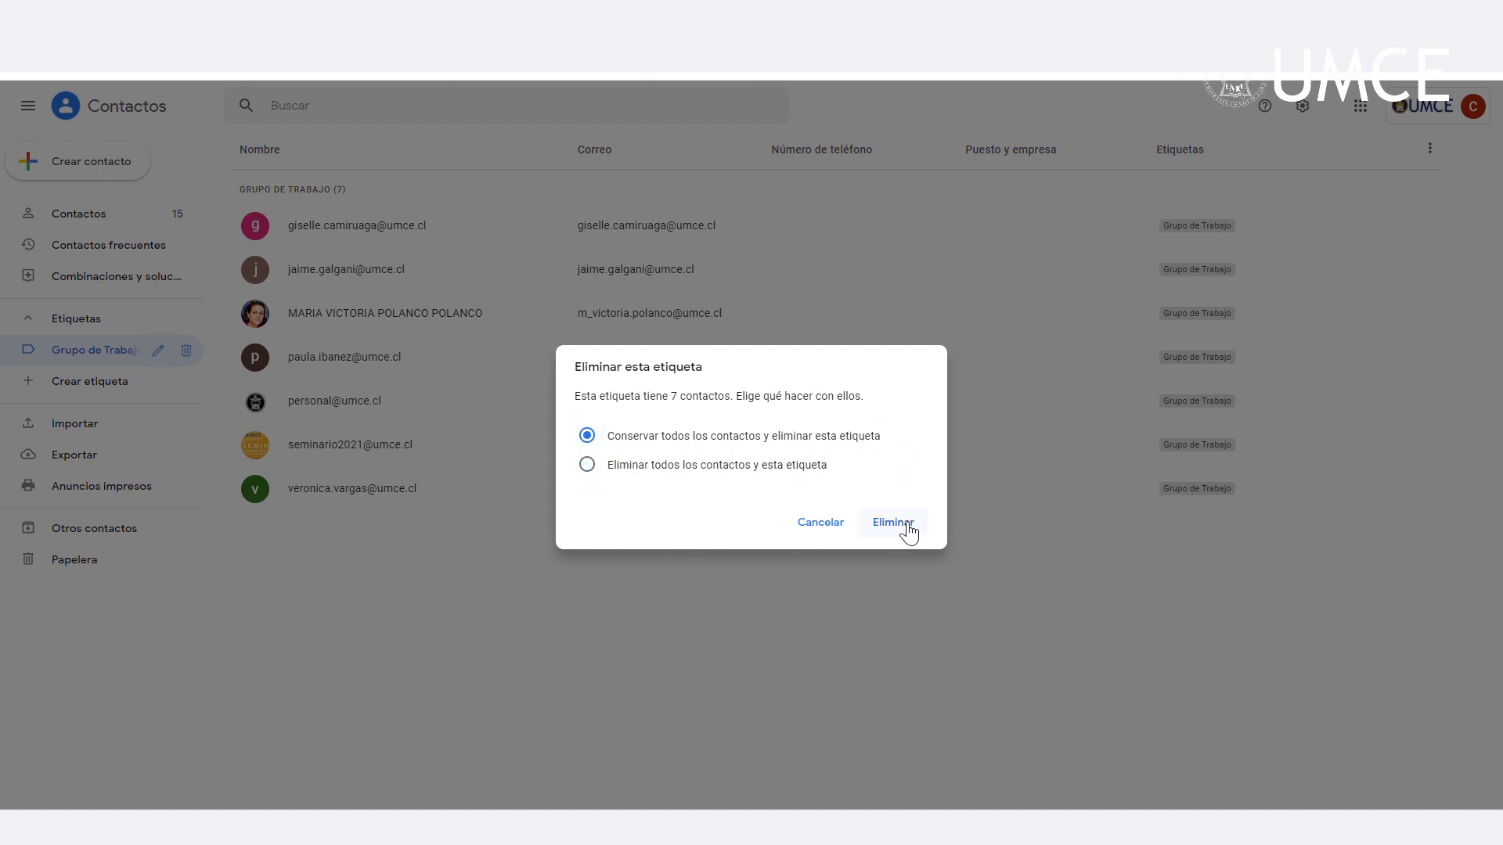
left_click_drag(875, 448, 614, 440)
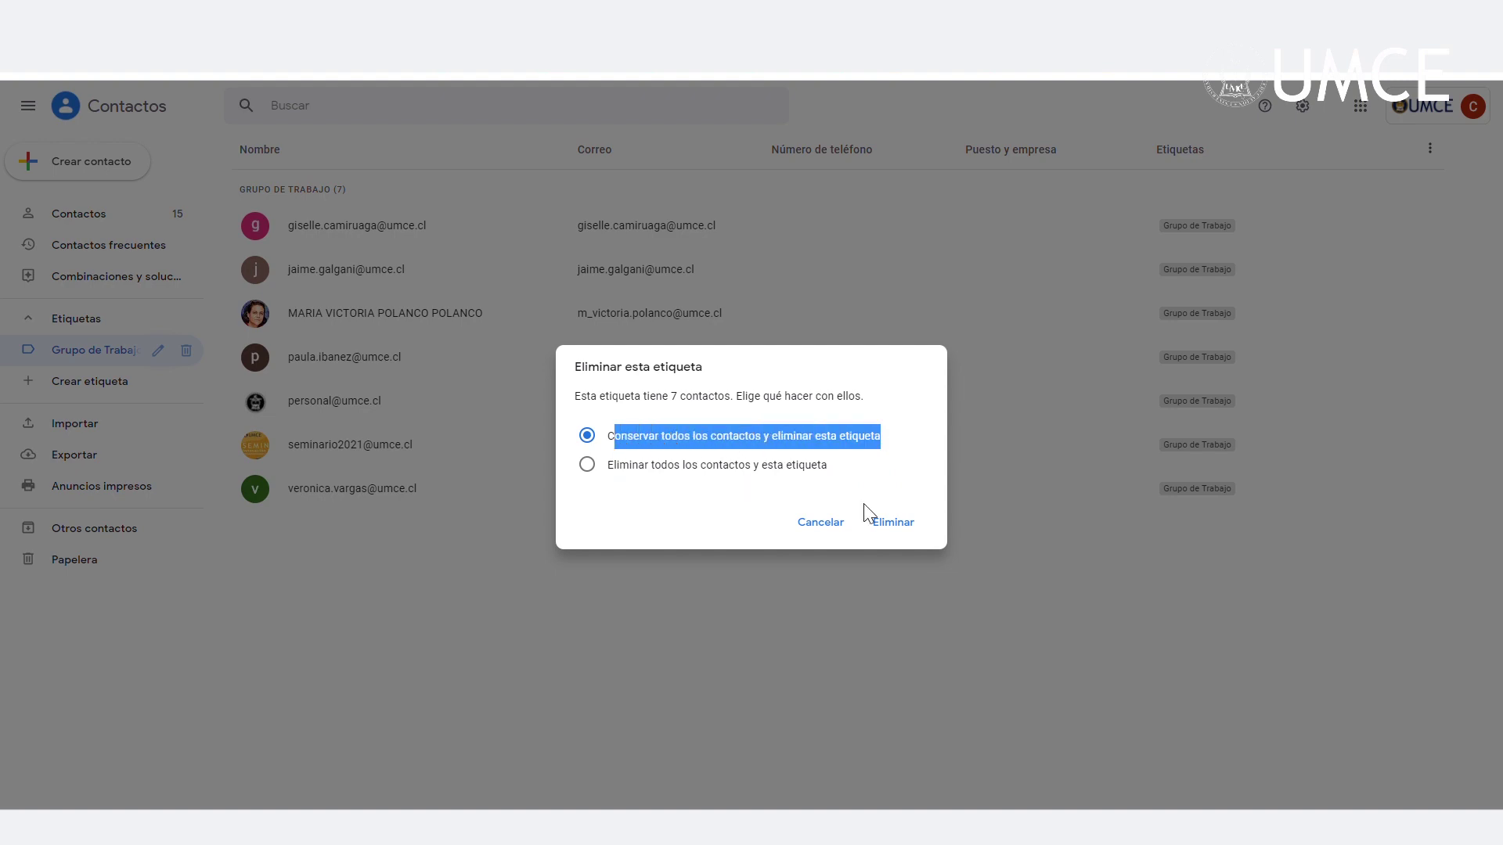
left_click(893, 522)
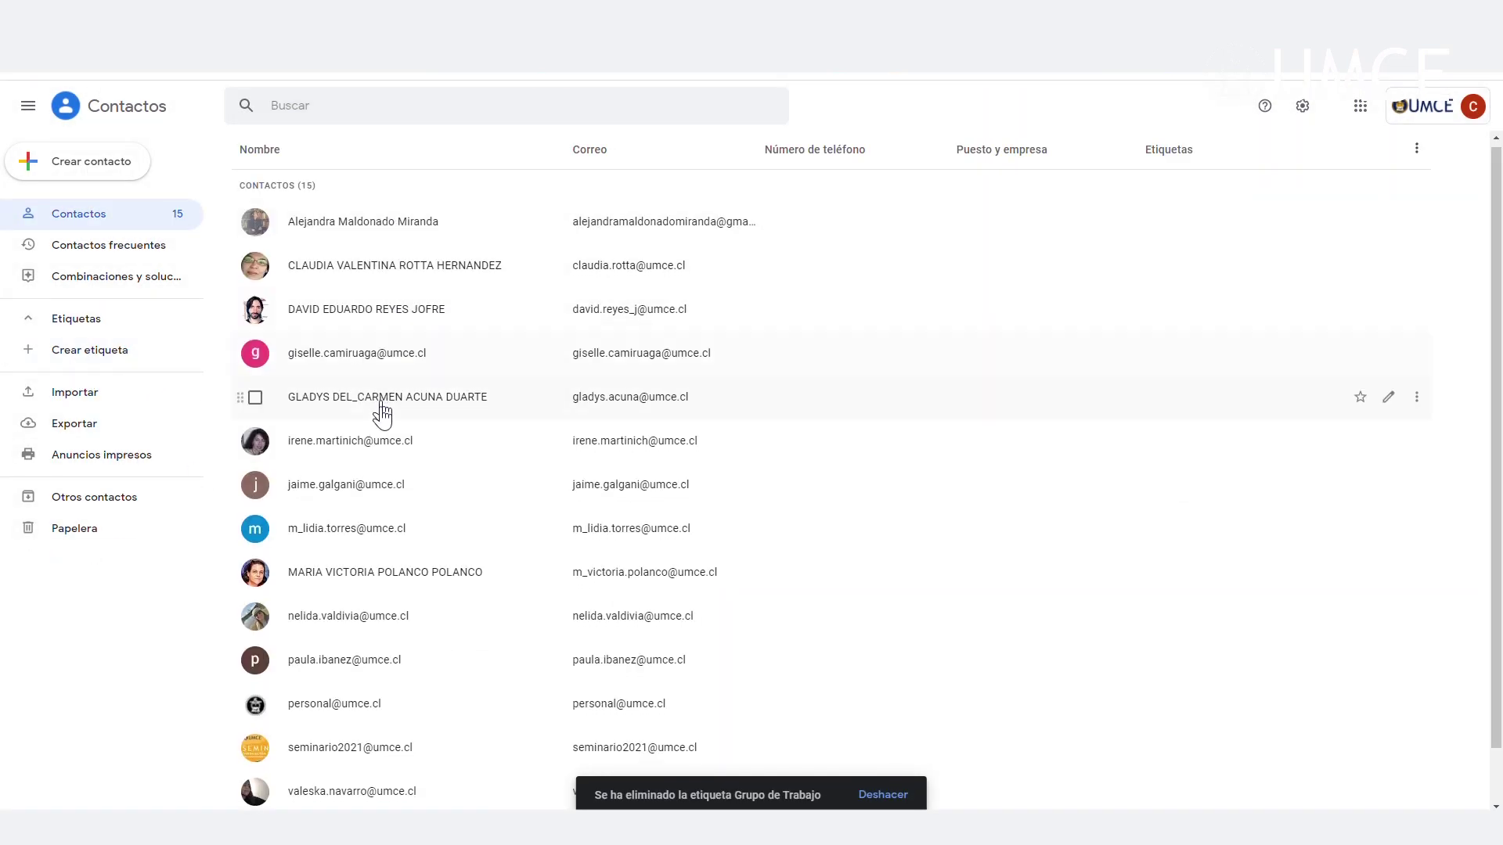
- Look through the Contactos list and the Contactos frecuentes list to check the contacts after the label's deletion
scroll(392, 469, "down", 1)
scroll(509, 561, "up", 1)
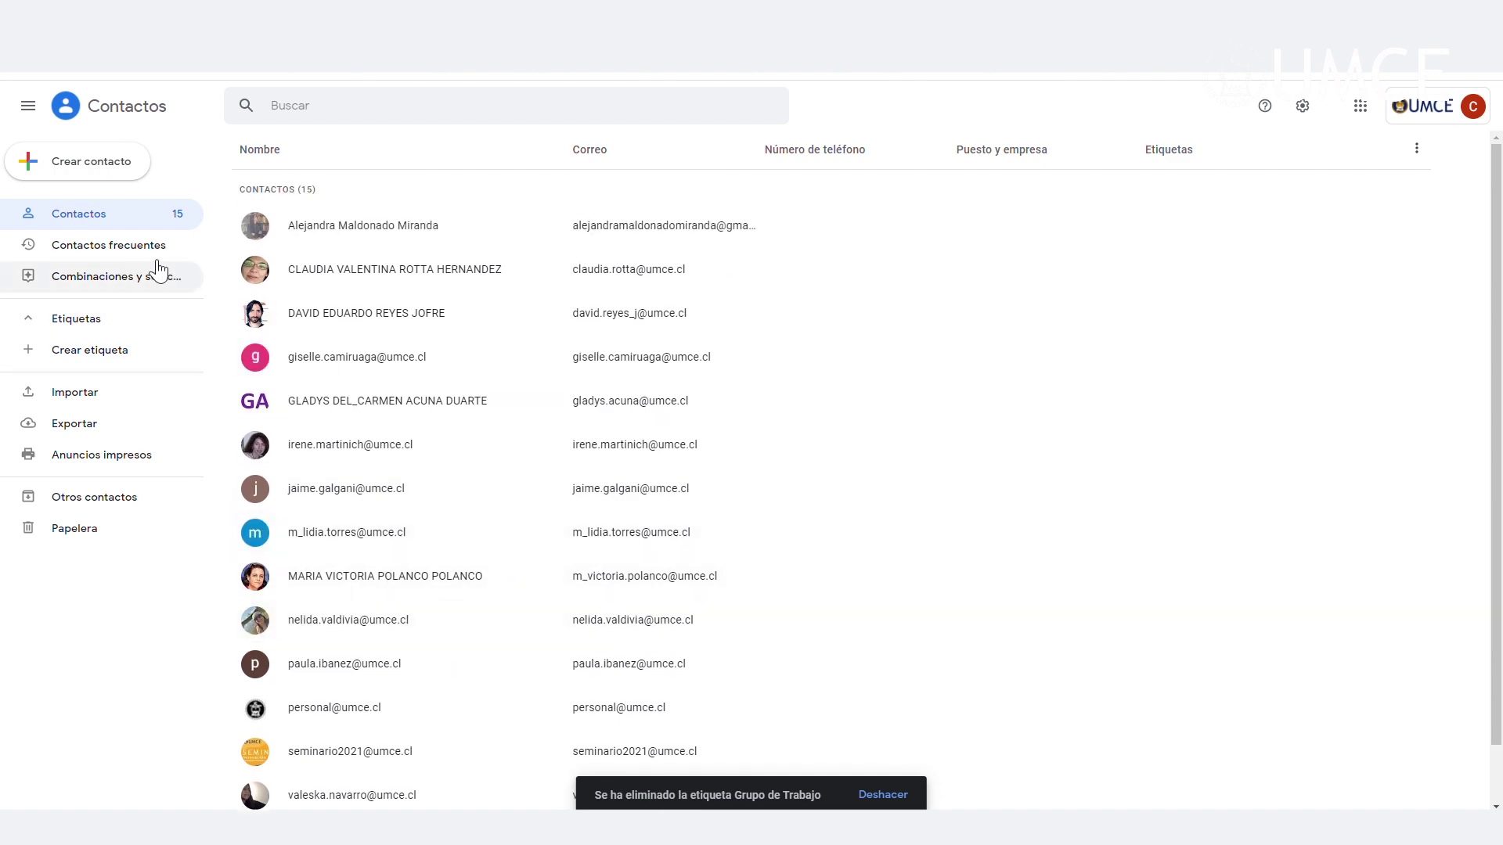
left_click(121, 247)
scroll(439, 486, "down", 20)
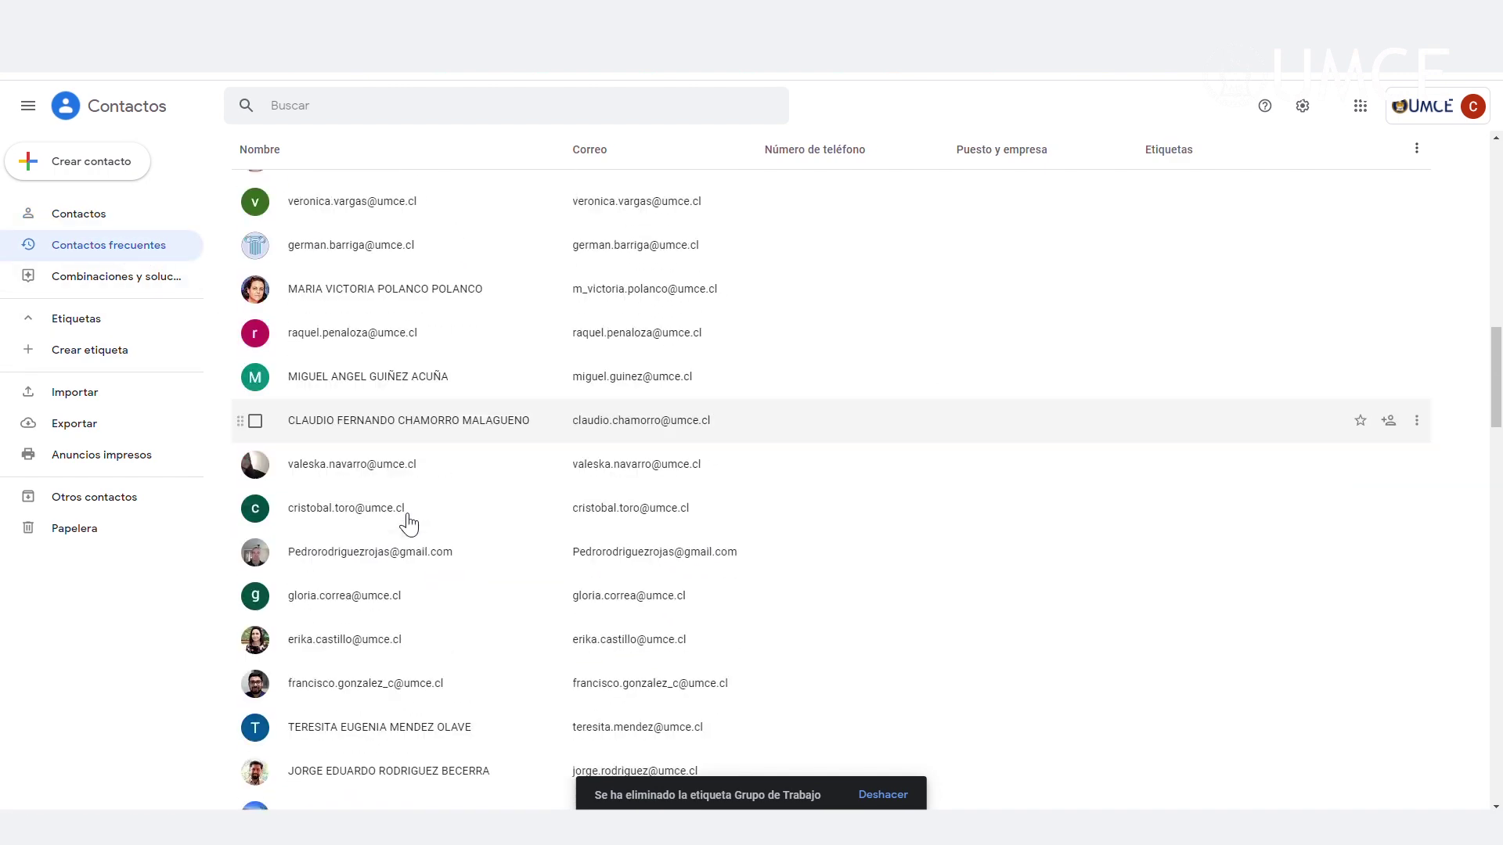
scroll(394, 577, "down", 15)
scroll(395, 577, "up", 10)
scroll(395, 577, "up", 20)
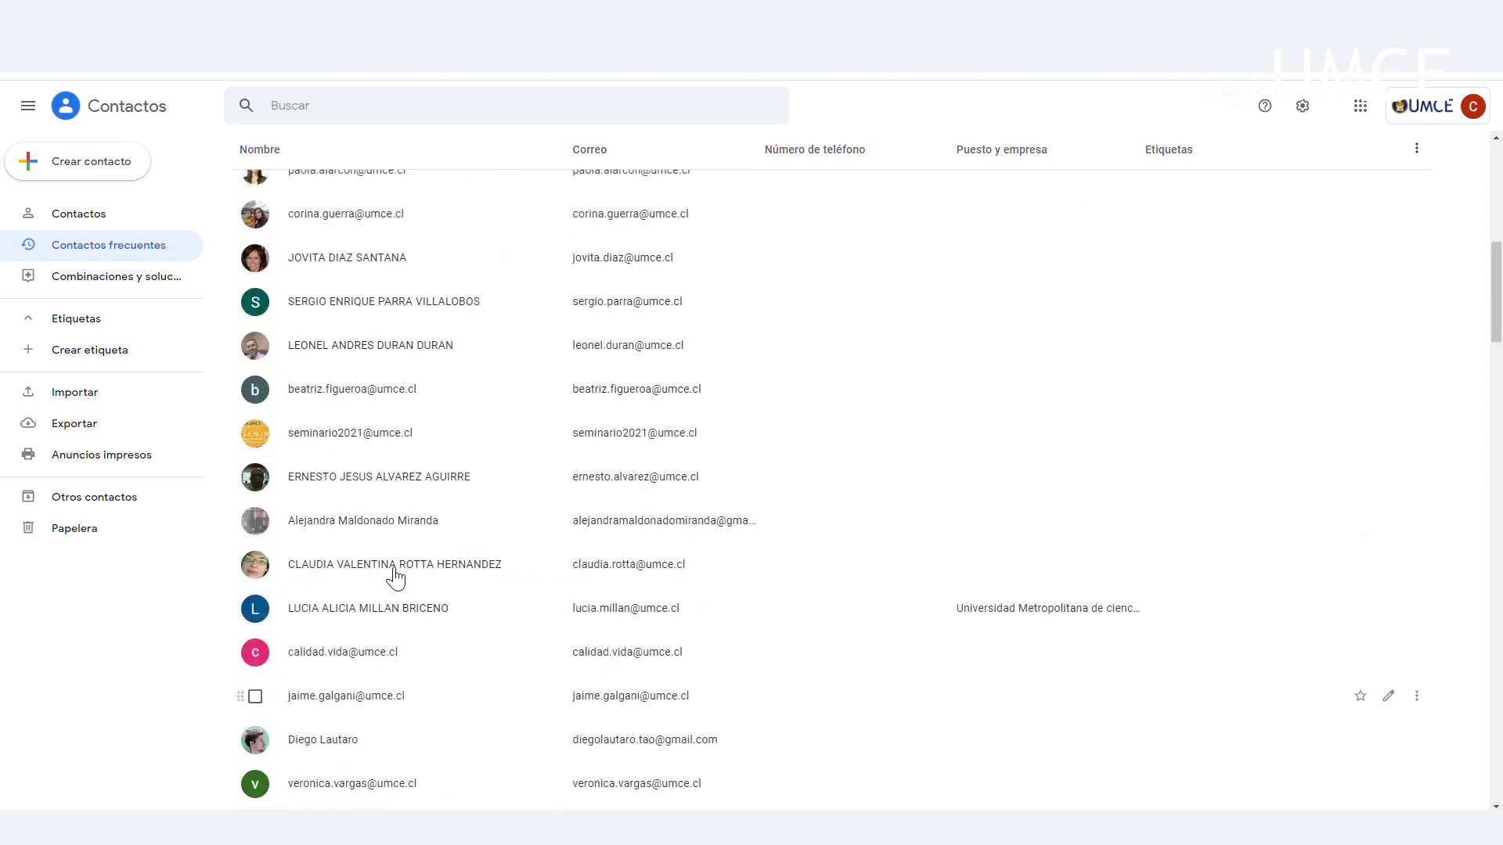